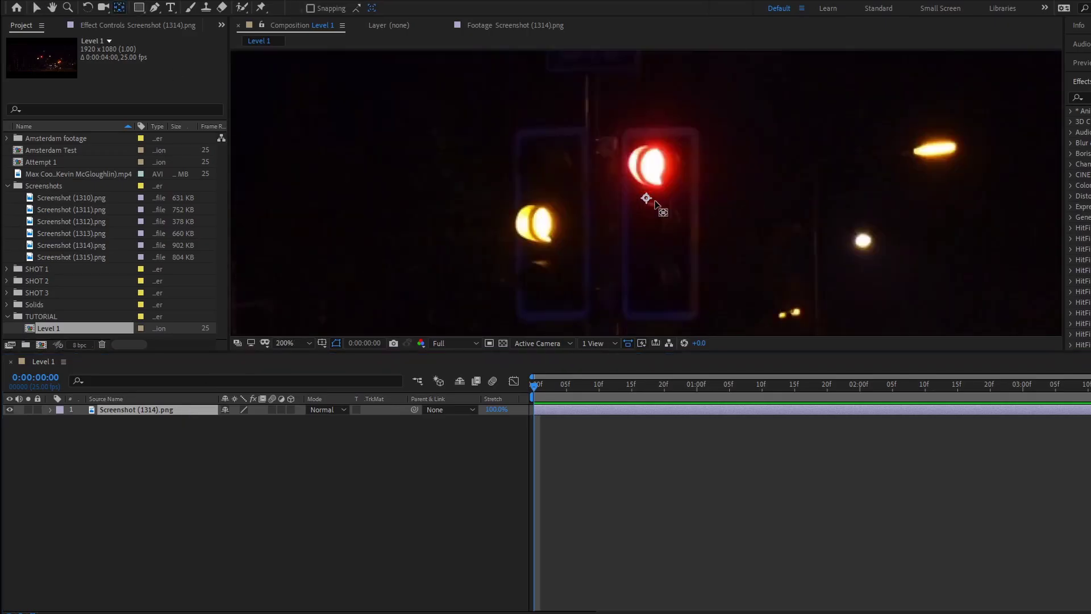
# Fit the composition in the viewer and rename the night-light image layer to MAIN
pyautogui.scroll(-1, 648, 199)
pyautogui.scroll(2, 650, 184)
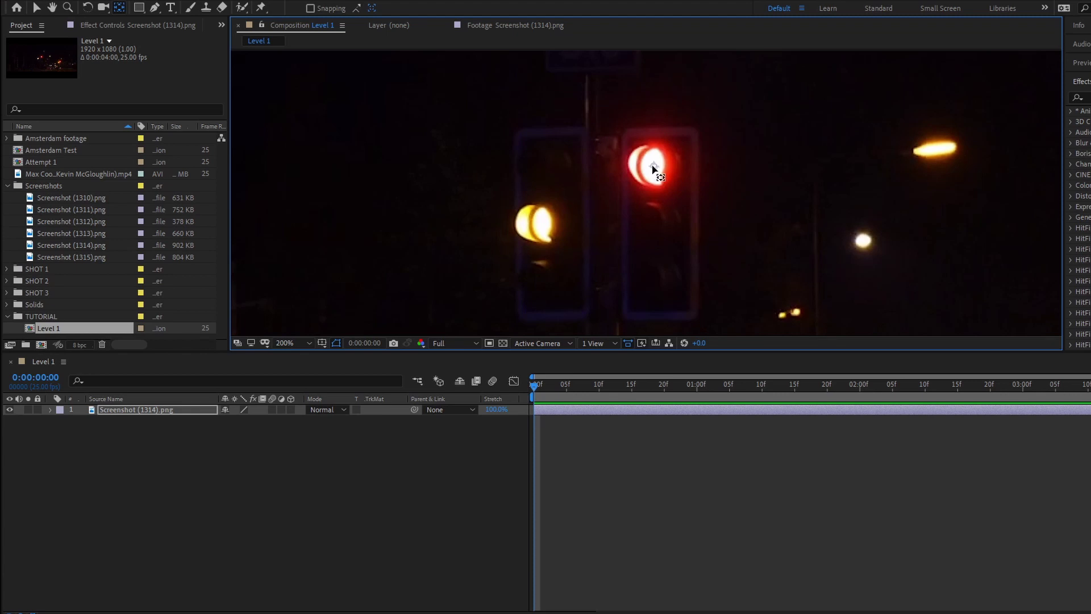
pyautogui.hotkey('shift', '/')
pyautogui.press('Return')
pyautogui.write('MAIN')
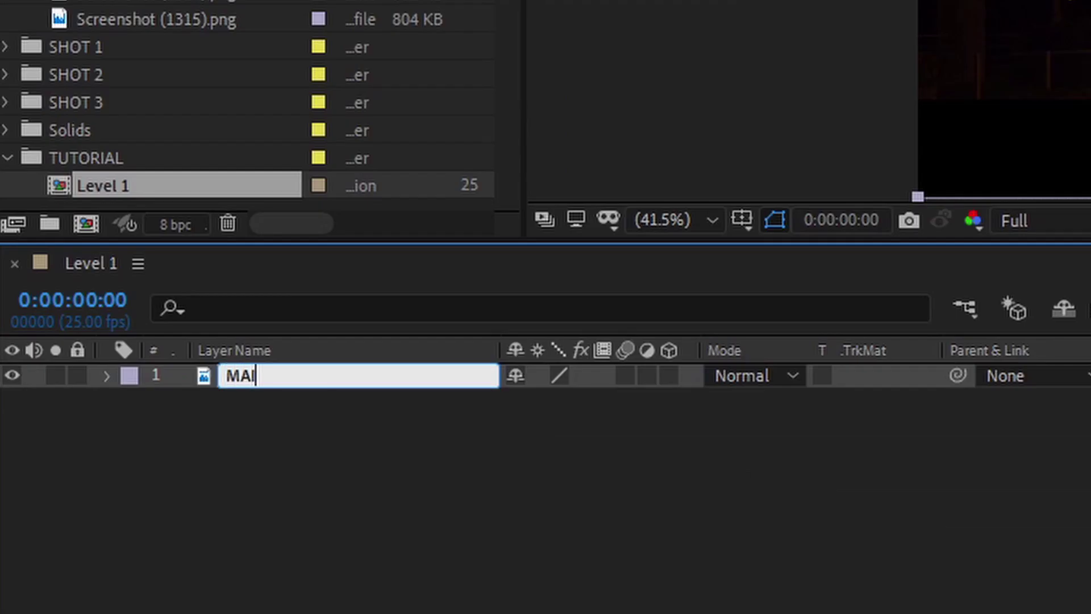
pyautogui.press('Return')
# Apply Curves to MAIN and bow the curve down to darken the shadows
pyautogui.click(886, 80)
pyautogui.write('curv')
pyautogui.doubleClick(875, 234)
pyautogui.moveTo(146, 531); pyautogui.dragTo(142, 551)
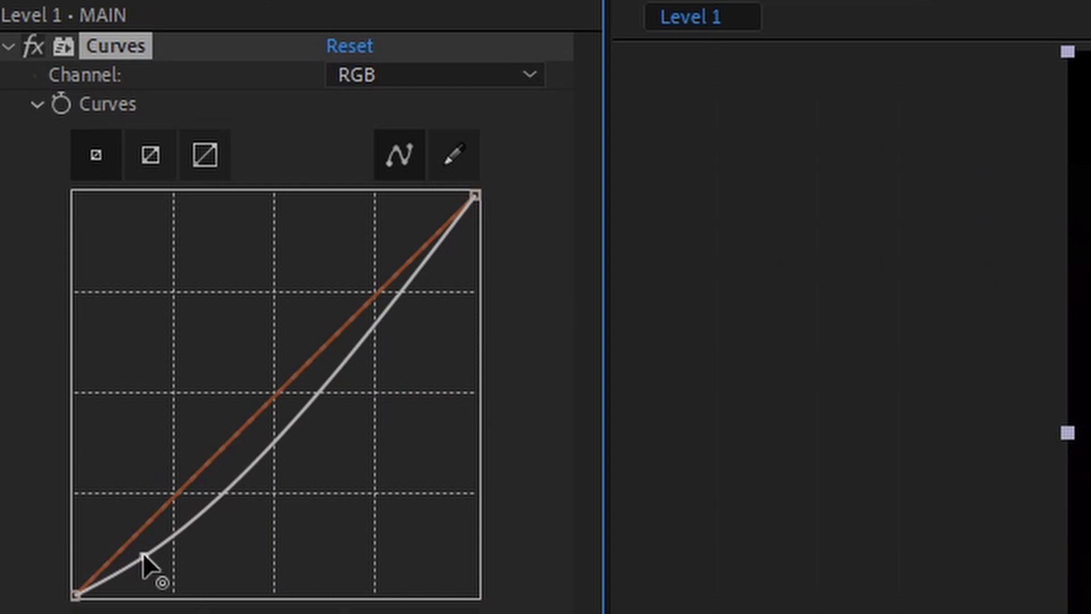
pyautogui.moveTo(402, 285); pyautogui.dragTo(360, 281)
# Set MAIN's blending mode to Screen and apply Luma Key to it
pyautogui.click(557, 368)
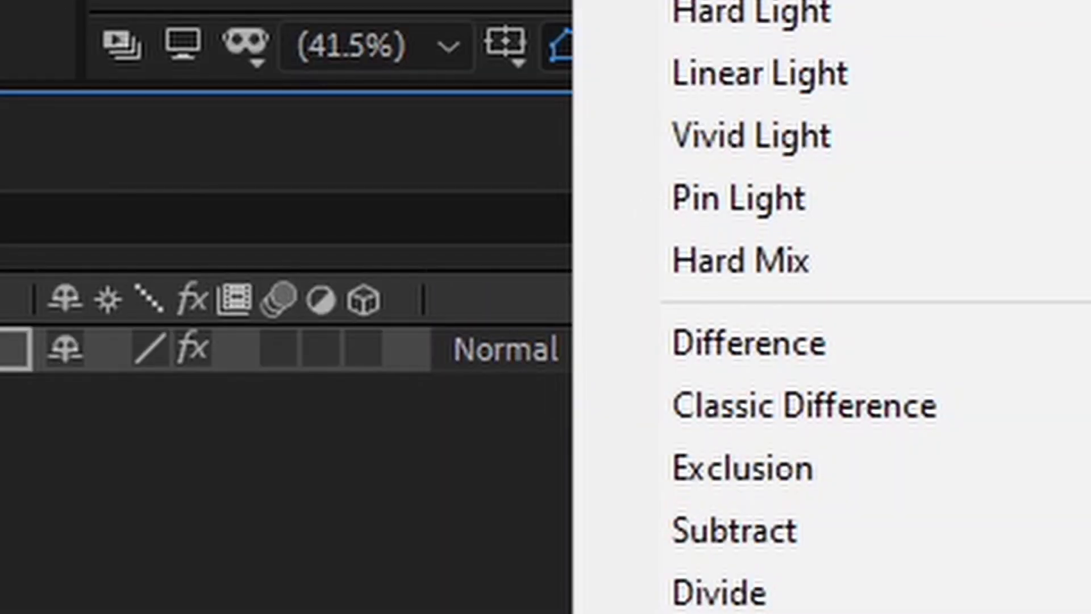
pyautogui.click(739, 2)
pyautogui.write('luma')
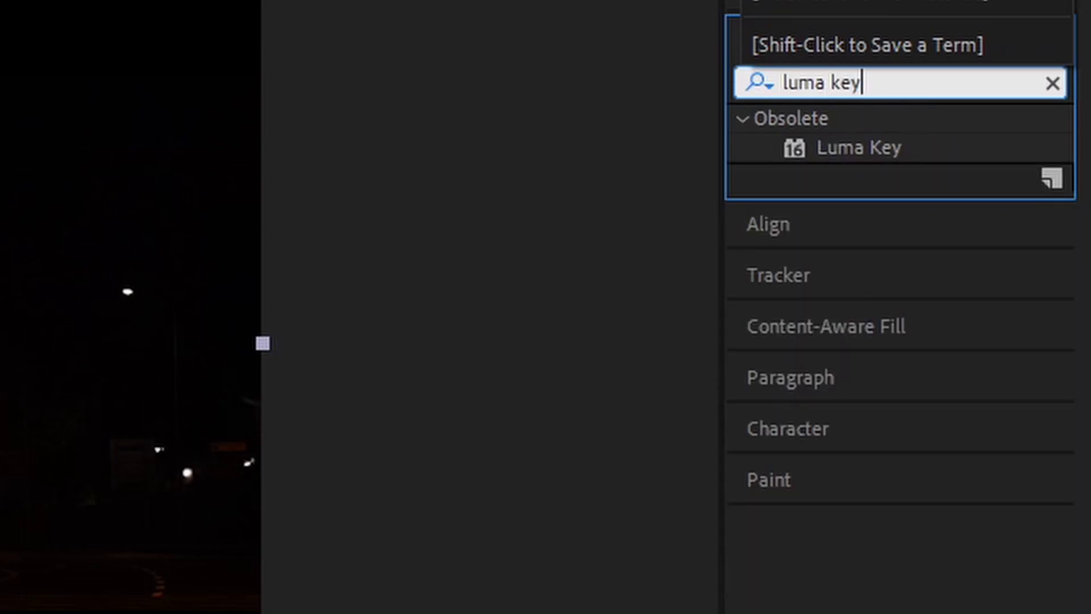
pyautogui.write(' key')
pyautogui.moveTo(859, 147); pyautogui.dragTo(787, 182)
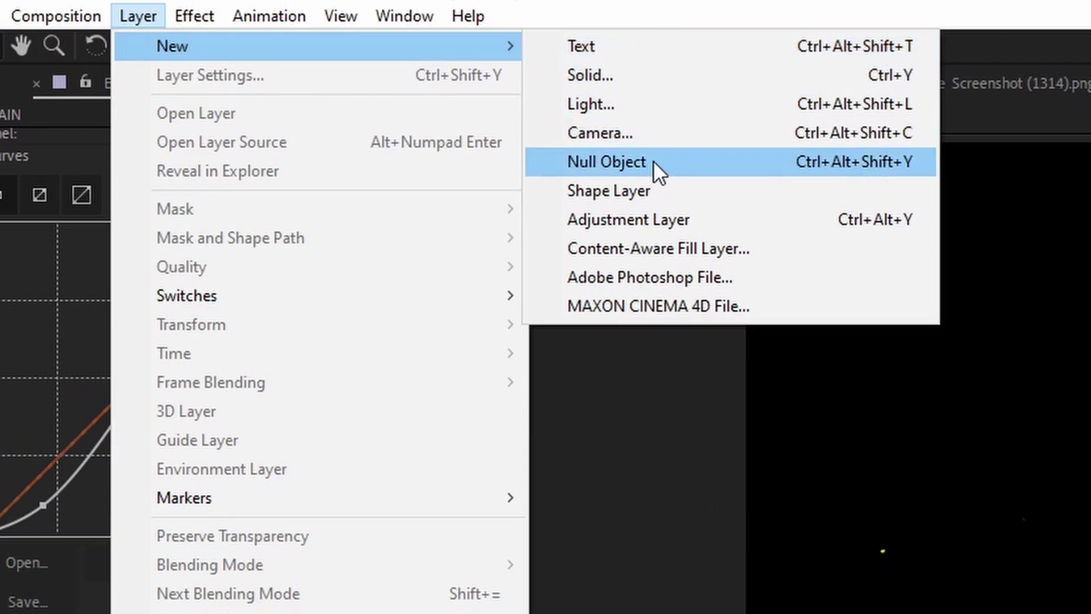
# Add a new null object and a camera to the composition
pyautogui.click(652, 171)
pyautogui.click(137, 16)
pyautogui.moveTo(182, 48)
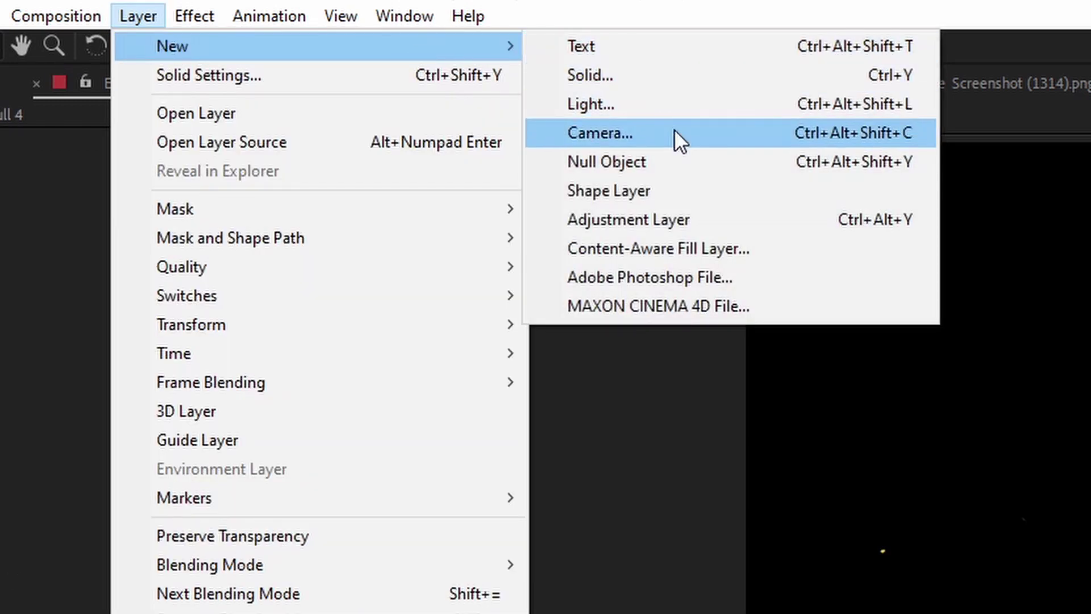
pyautogui.click(674, 128)
# Name the null Controls and give it a Slider Control renamed Z-dist
pyautogui.write('s')
pyautogui.press('Return')
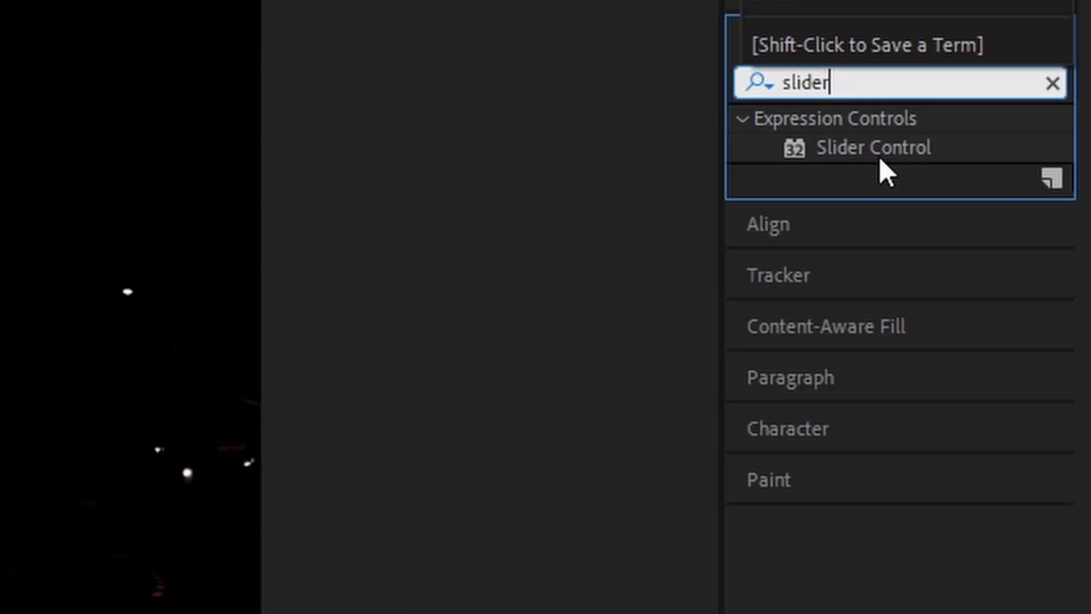
pyautogui.moveTo(882, 170); pyautogui.dragTo(432, 360)
pyautogui.write('Z')
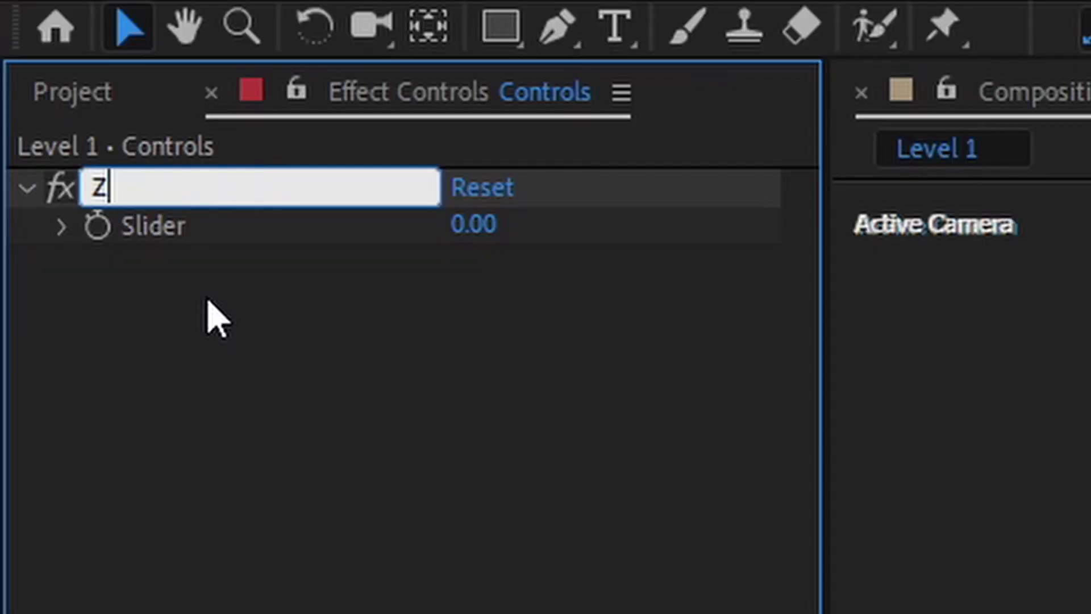
pyautogui.write('-dist')
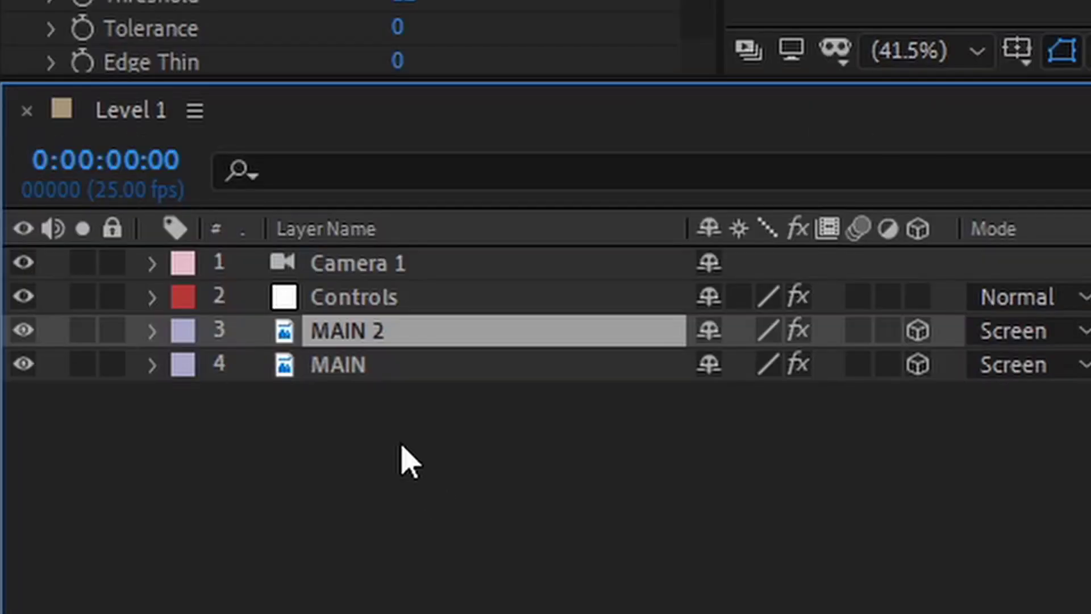
# Move the MAIN duplicate beneath MAIN and rename it Copy
pyautogui.moveTo(369, 330); pyautogui.dragTo(383, 402)
pyautogui.press('Return')
pyautogui.write('Copy')
pyautogui.press('Return')
# Start a Position expression on Copy setting z to the Controls layer's Z-dist slider
pyautogui.click(433, 366)
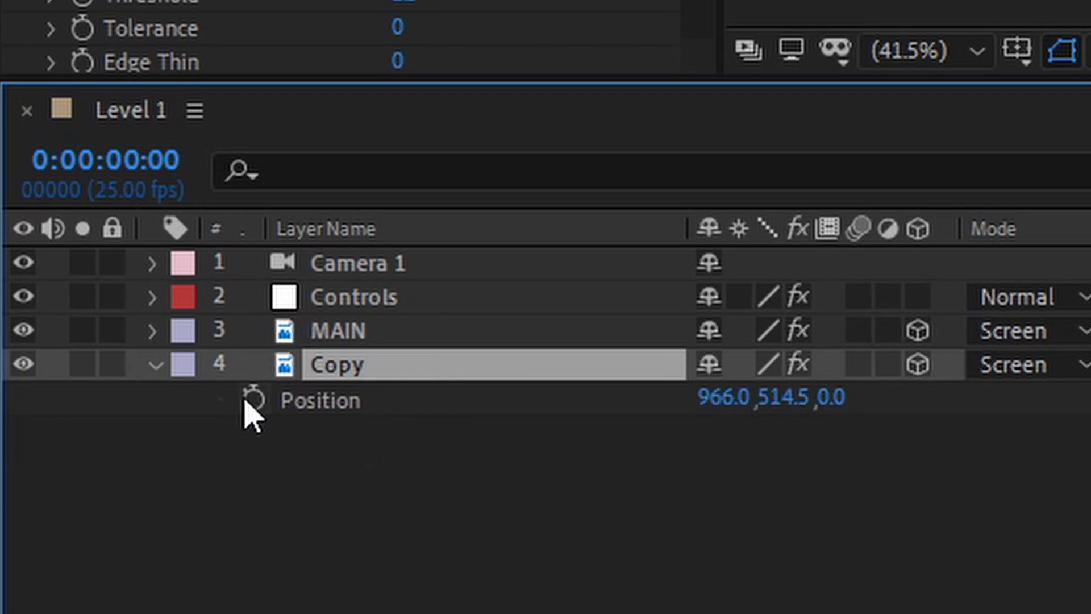
pyautogui.keyDown('alt'); pyautogui.click(253, 401); pyautogui.keyUp('alt')
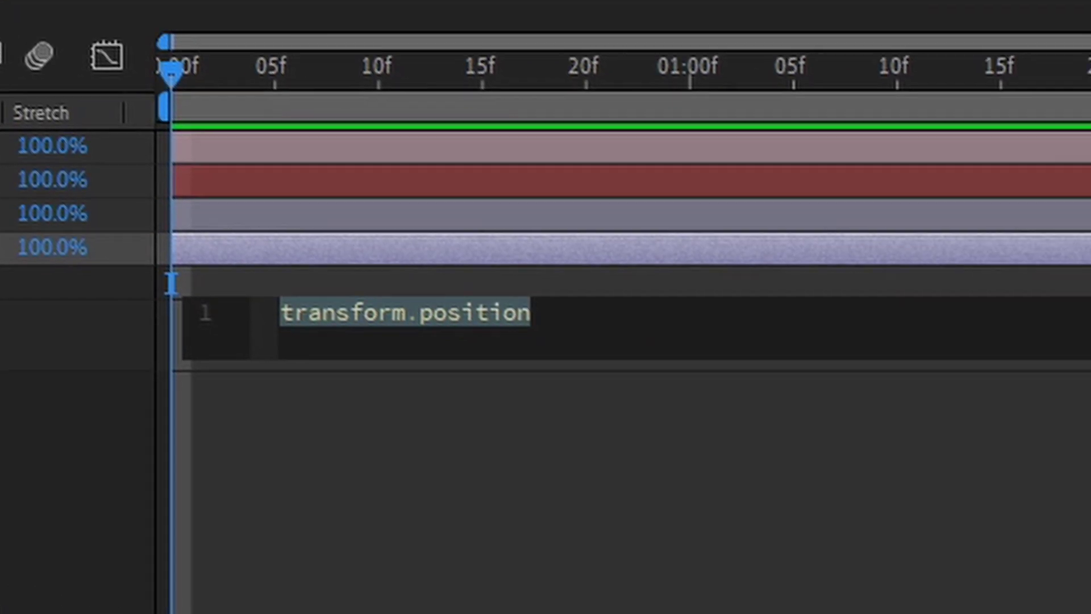
pyautogui.write('z = thisco')
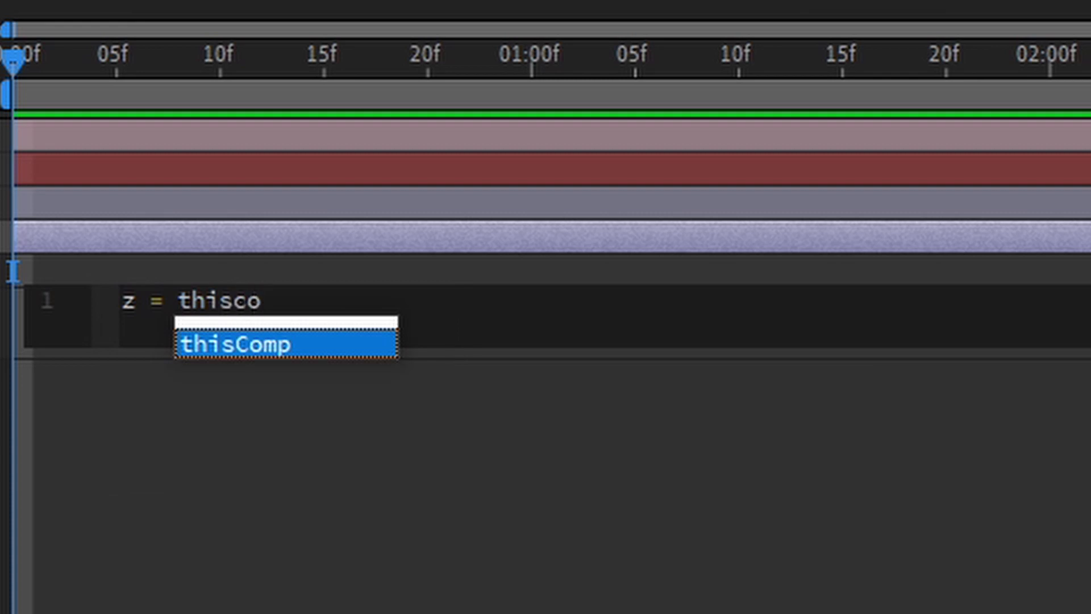
pyautogui.press('Return')
pyautogui.write('.layer')
pyautogui.press('Return')
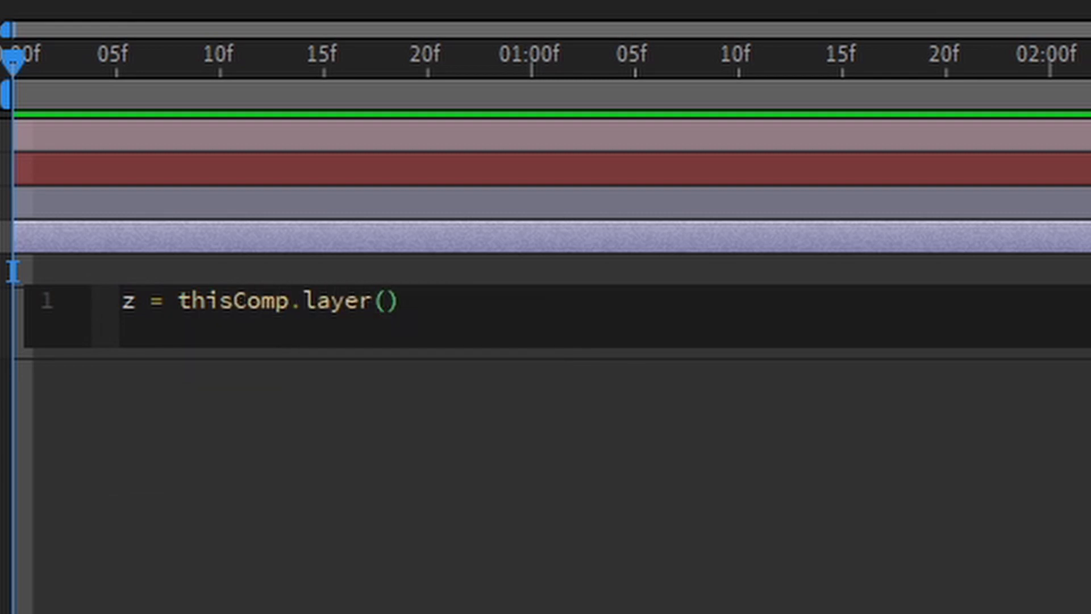
pyautogui.write('"Co')
pyautogui.press('Return')
pyautogui.write('.effect')
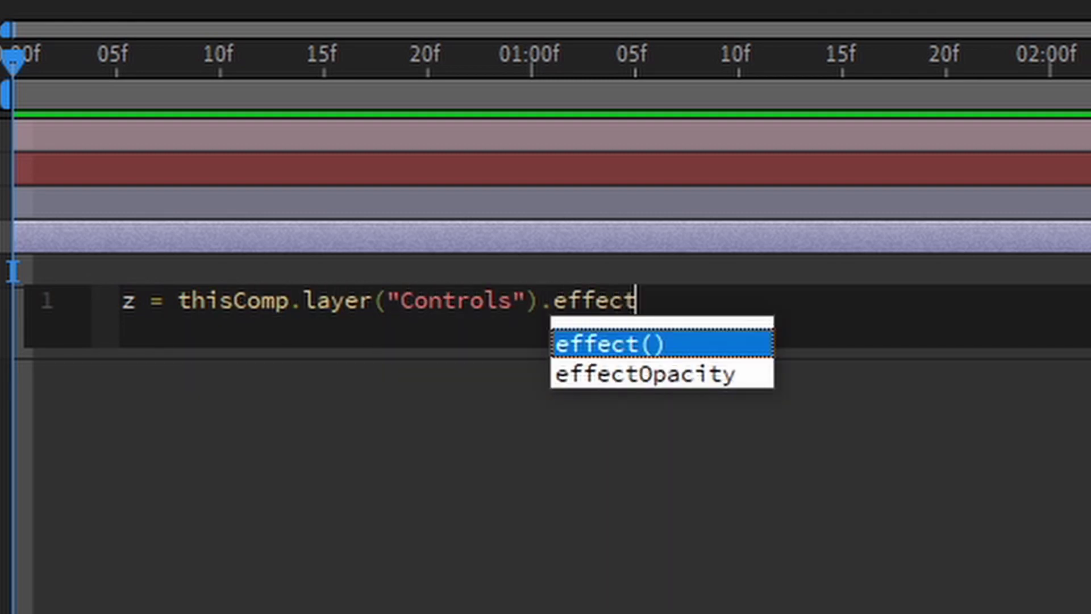
pyautogui.press('Return')
pyautogui.write('"Z-dist")("Slider");')
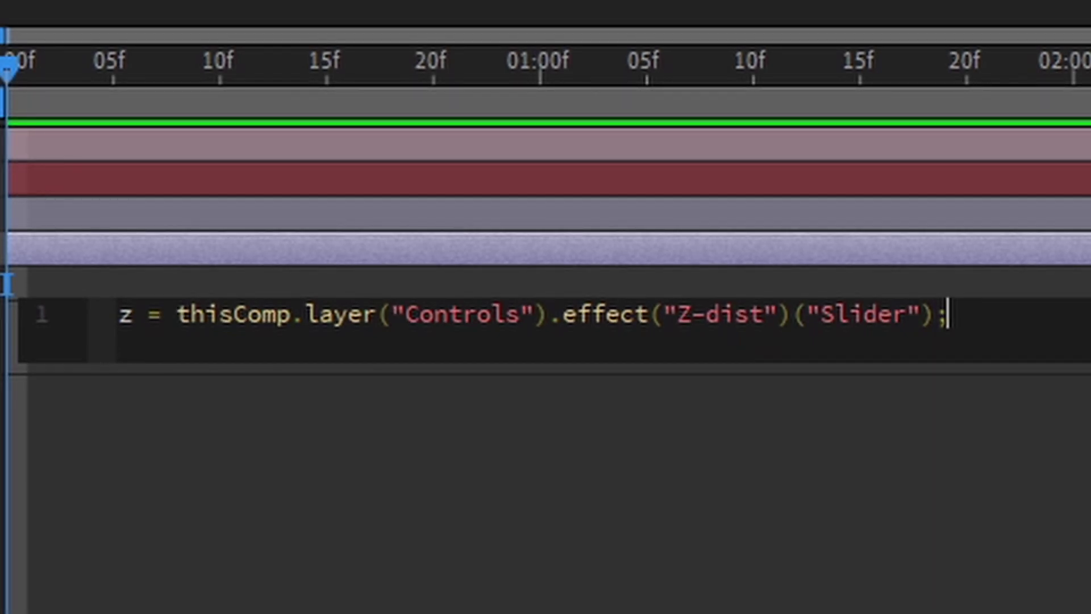
# Finish the expression with [position[0],position[1],z*(index-3)] and duplicate Copy
pyautogui.press('Return')
pyautogui.write('[position[0],pos')
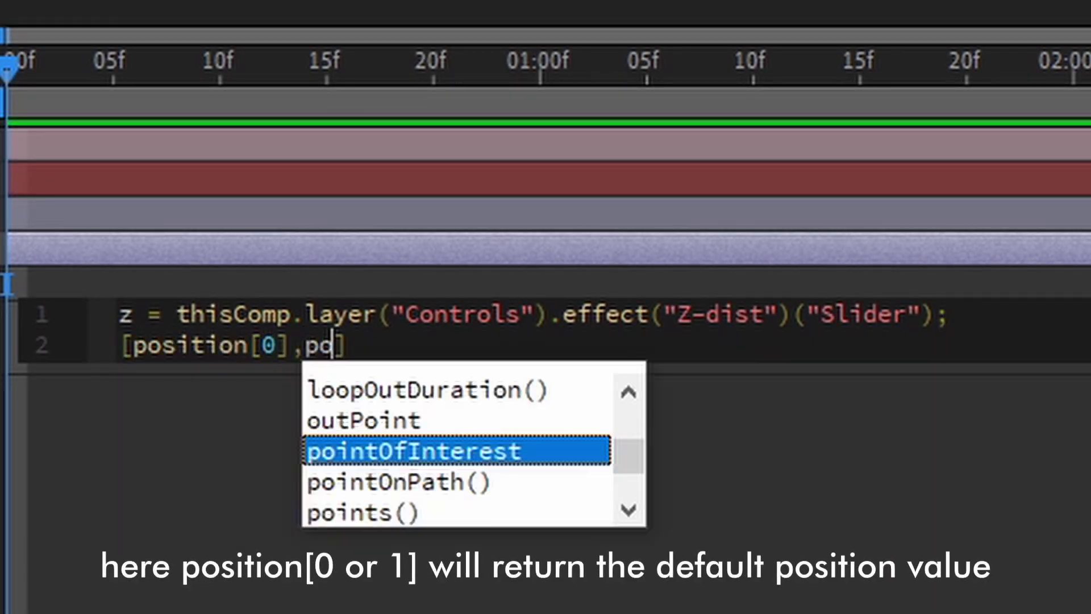
pyautogui.write('ition[1],z*(index')
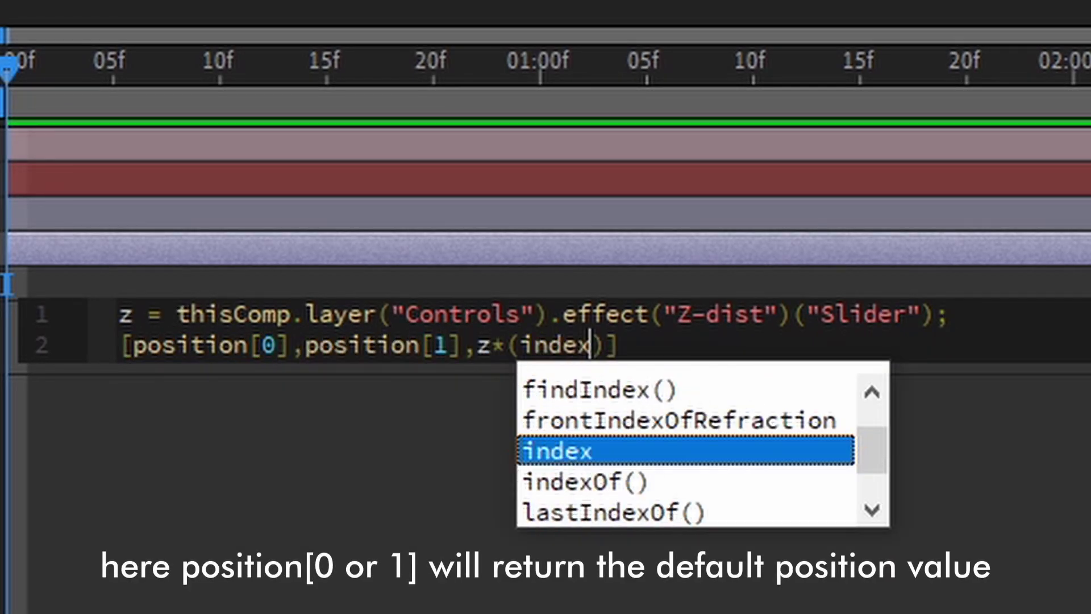
pyautogui.write('-3')
pyautogui.click(305, 544)
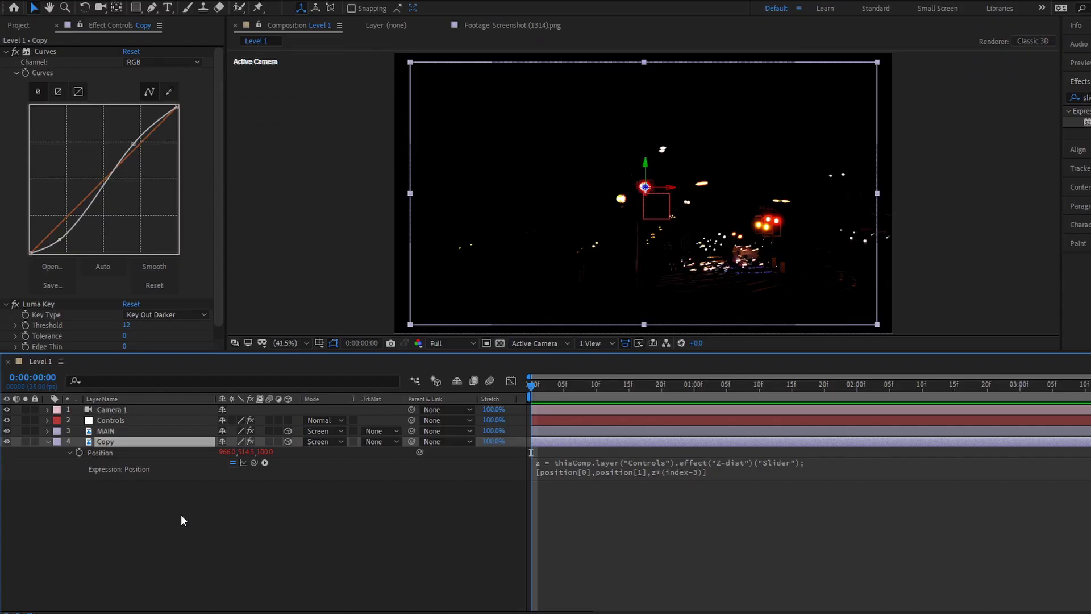
pyautogui.hotkey('ctrl', 'd')
pyautogui.hotkey('ctrl', 'd')
pyautogui.hotkey('ctrl', 'd')
pyautogui.hotkey('ctrl', 'd')
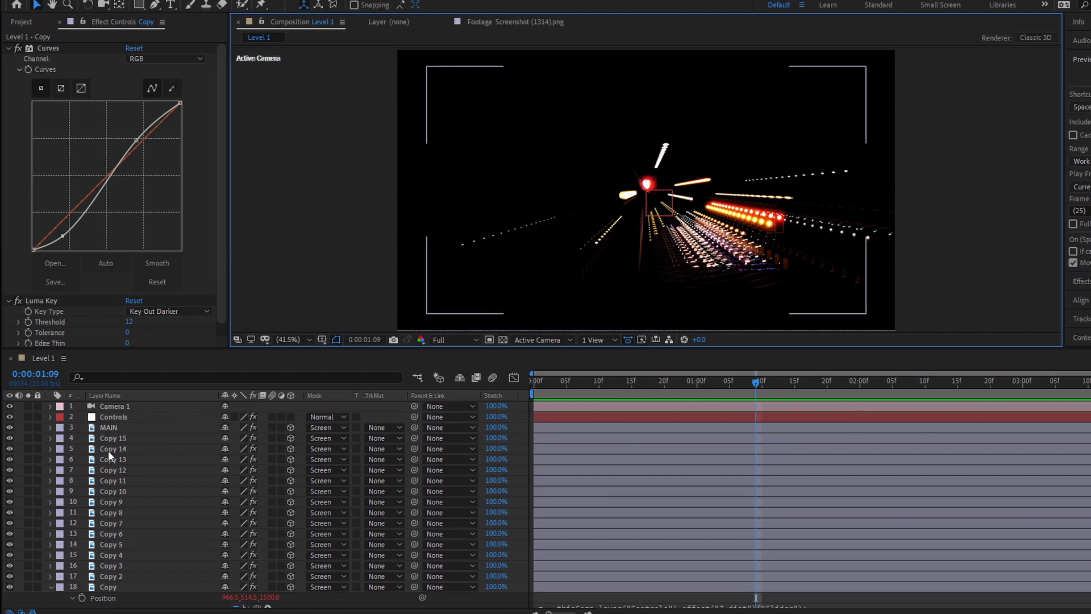
# Delete the duplicates Copy 2 to Copy 15 and add a second slider on Controls
pyautogui.click(109, 439)
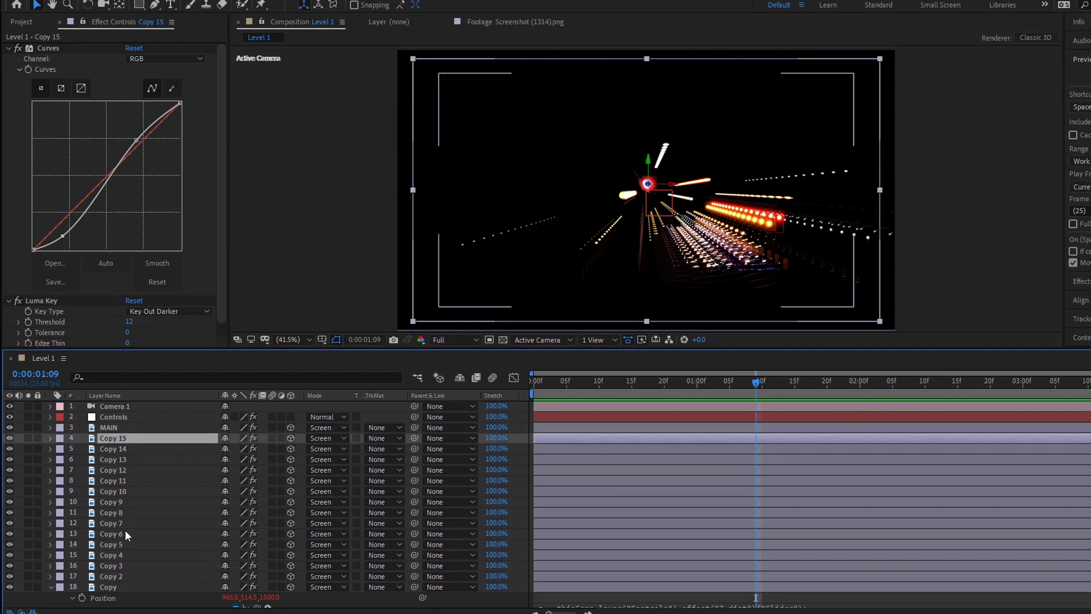
pyautogui.keyDown('shift'); pyautogui.click(117, 578); pyautogui.keyUp('shift')
pyautogui.press('Delete')
pyautogui.moveTo(113, 417); pyautogui.dragTo(120, 166)
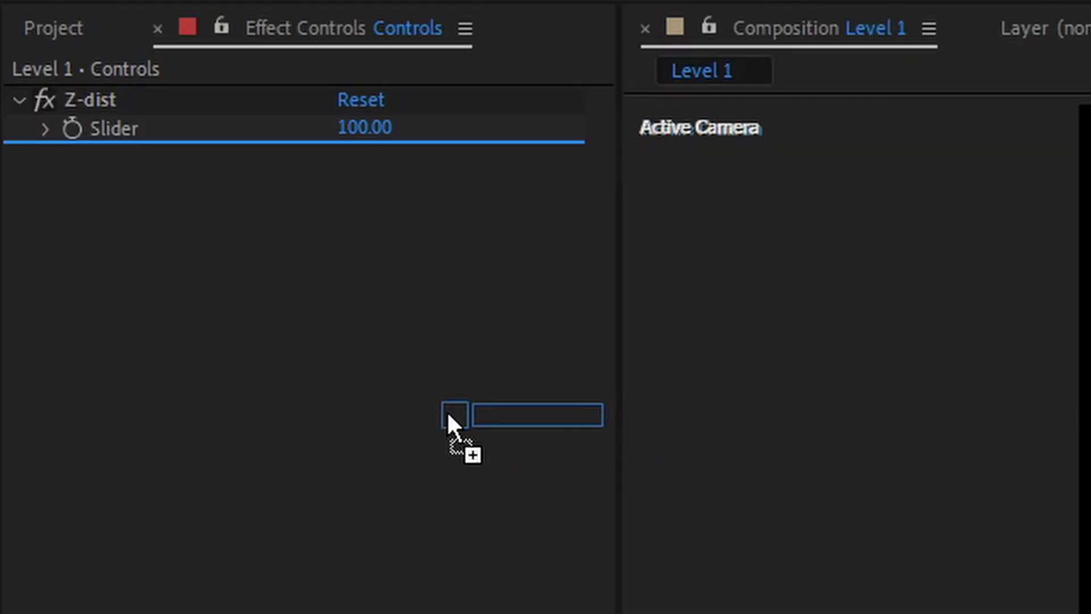
pyautogui.moveTo(322, 414); pyautogui.dragTo(311, 310)
pyautogui.press('Return')
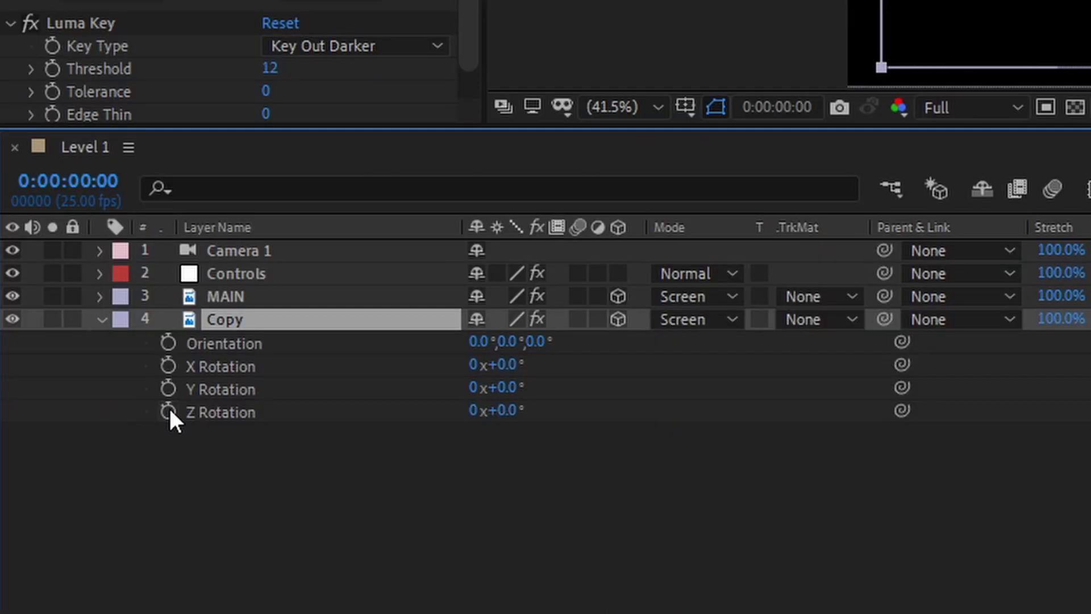
# Give Copy's Z Rotation the expression zRot*(index-3) using the Z-Rot slider, then duplicate the copy
pyautogui.keyDown('alt'); pyautogui.click(168, 411); pyautogui.keyUp('alt')
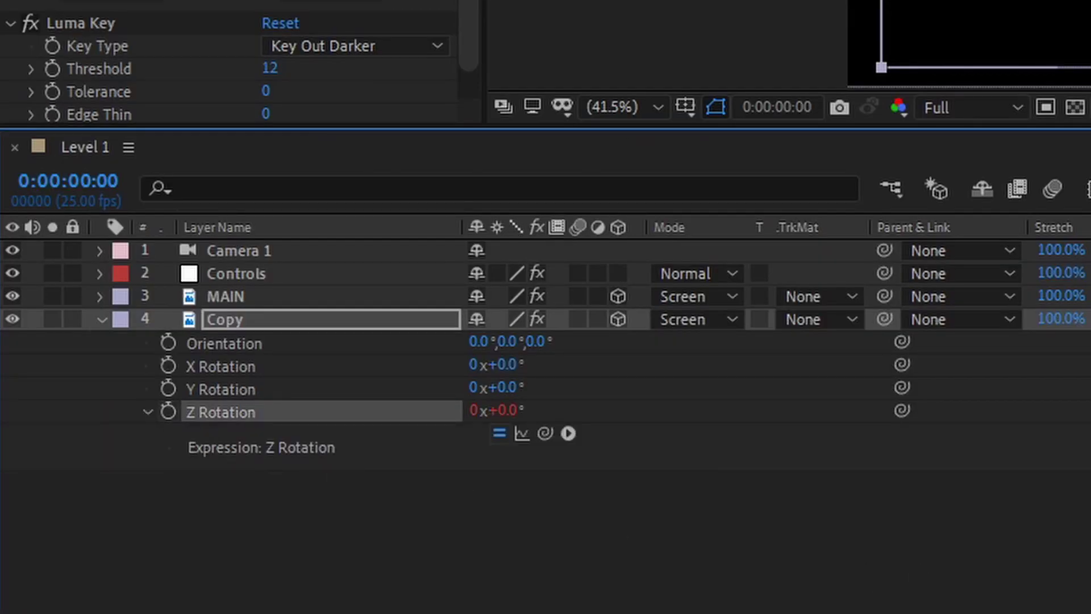
pyautogui.write('zRot = thisComp.layer("C')
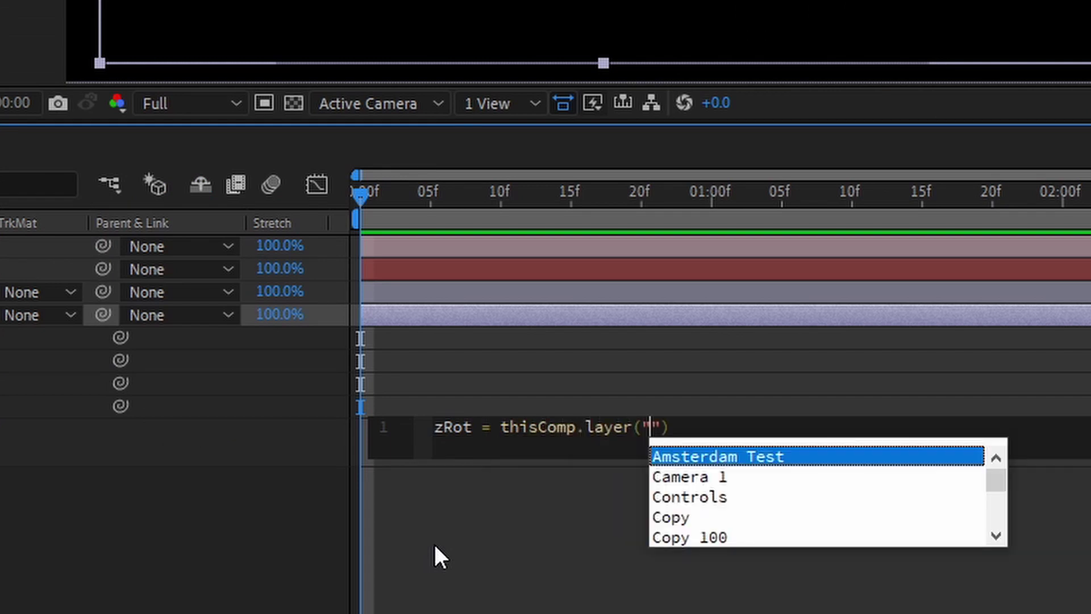
pyautogui.press('Down')
pyautogui.press('Return')
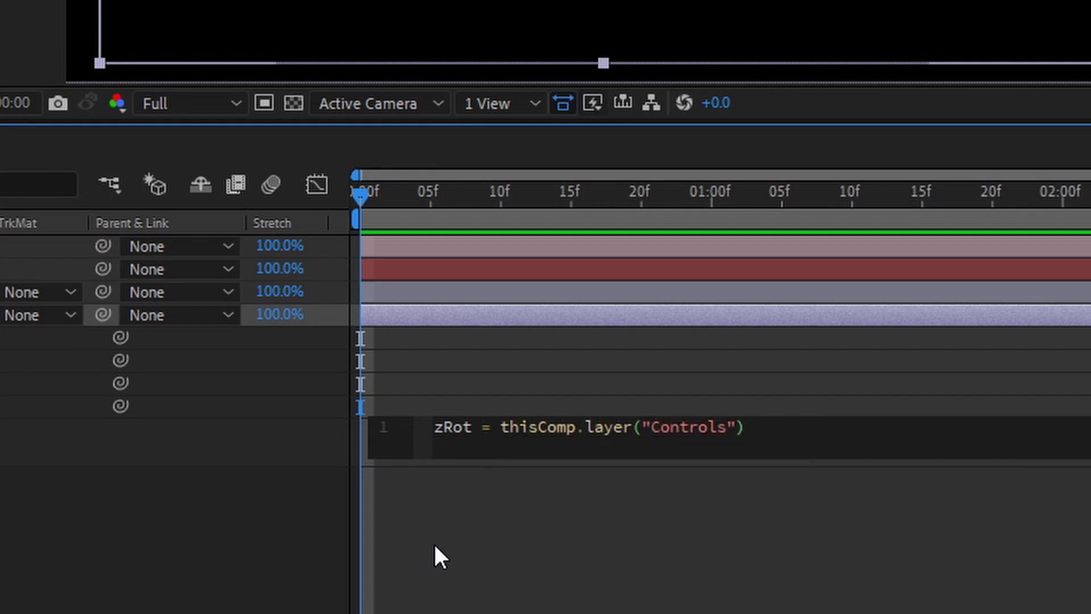
pyautogui.write('.effect("Z-Rot")("')
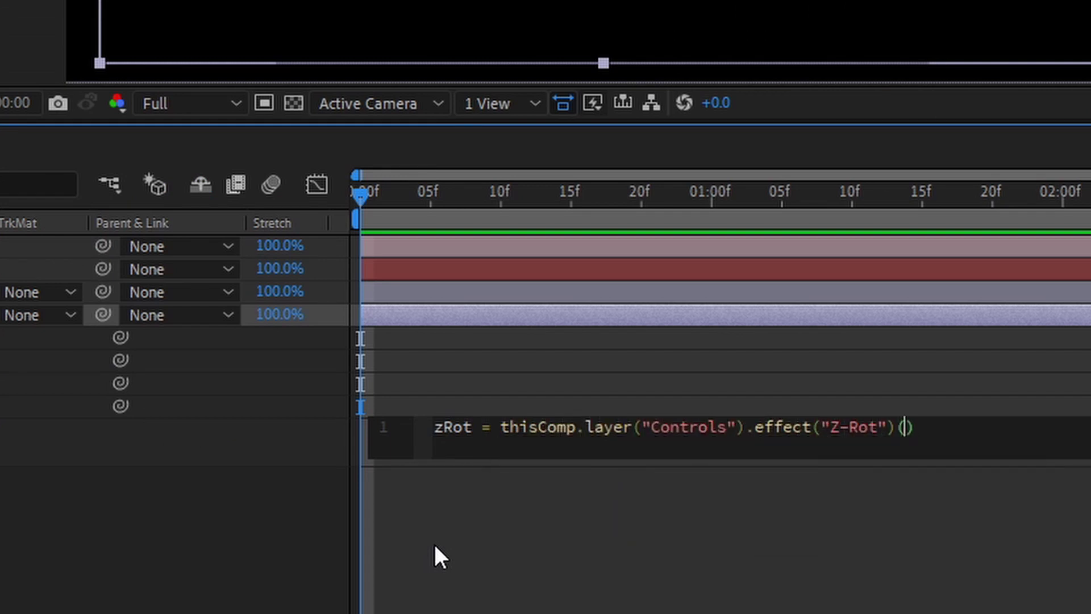
pyautogui.write('Slider");')
pyautogui.press('Return')
pyautogui.write('zRot')
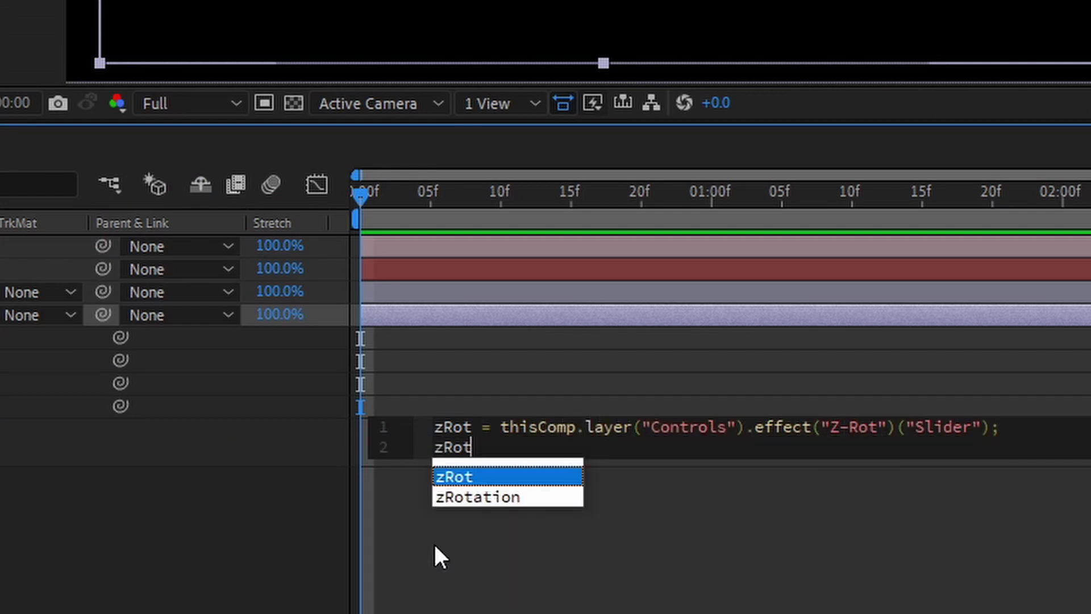
pyautogui.write('*(index-3')
pyautogui.click(462, 579)
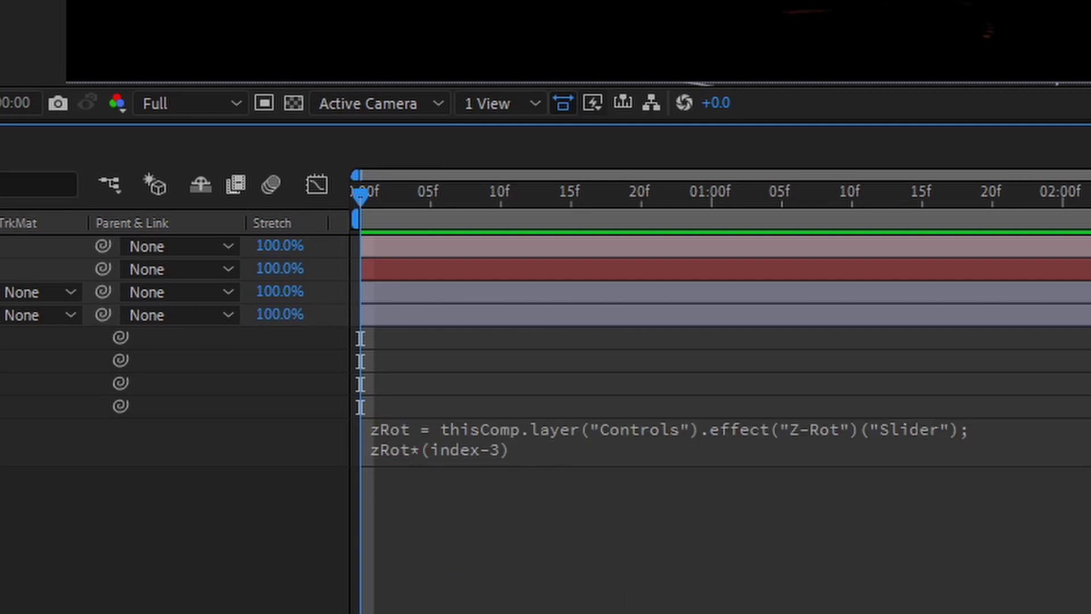
pyautogui.click(112, 430)
pyautogui.hotkey('ctrl', 'd')
pyautogui.hotkey('ctrl', 'd')
pyautogui.hotkey('ctrl', 'd')
pyautogui.hotkey('ctrl', 'd')
pyautogui.hotkey('ctrl', 'd')
pyautogui.hotkey('ctrl', 'd')
pyautogui.hotkey('ctrl', 'd')
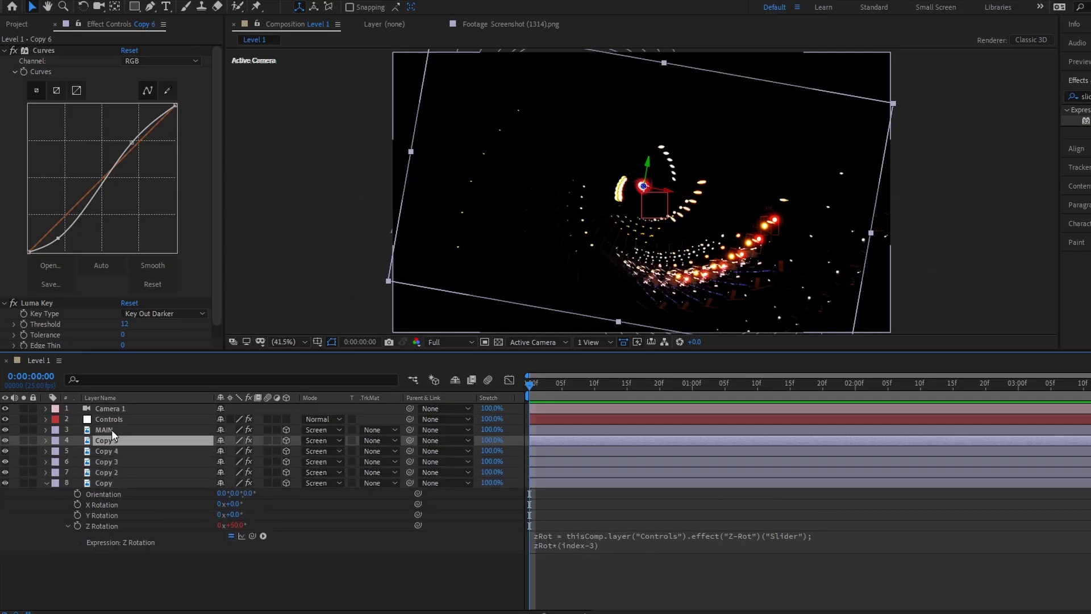
# Duplicate the copies up to Copy 20 and reveal the Controls layer's slider effects
pyautogui.hotkey('ctrl', 'd')
pyautogui.hotkey('ctrl', 'd')
pyautogui.hotkey('ctrl', 'd')
pyautogui.hotkey('ctrl', 'd')
pyautogui.hotkey('ctrl', 'd')
pyautogui.hotkey('ctrl', 'd')
pyautogui.hotkey('ctrl', 'd')
pyautogui.hotkey('ctrl', 'd')
pyautogui.hotkey('ctrl', 'd')
pyautogui.hotkey('ctrl', 'd')
pyautogui.hotkey('ctrl', 'd')
pyautogui.hotkey('ctrl', 'd')
pyautogui.click(108, 418)
pyautogui.click(108, 76)
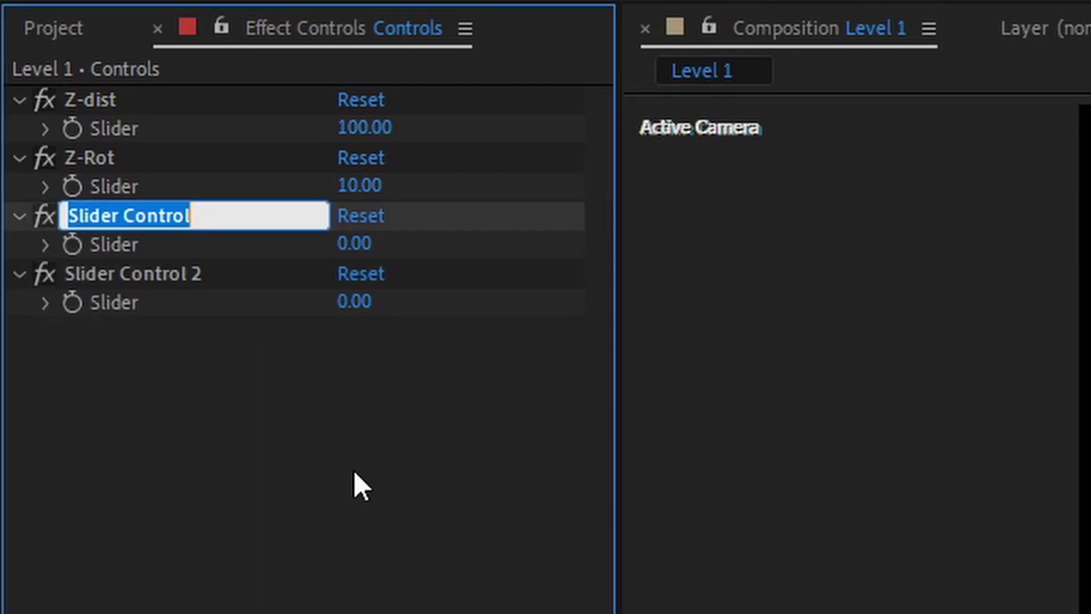
# Add two duplicated slider controls named Z-Rot Start and Z-Rot End
pyautogui.write('Z-Rot Start')
pyautogui.press('Return')
pyautogui.click(133, 273)
pyautogui.press('Return')
pyautogui.write('Z-Rot End')
# Set Z-Rot Start to 5 and Z-Rot End to 10, then remove the old zRot*(index-3) line
pyautogui.press('Return')
pyautogui.click(364, 244)
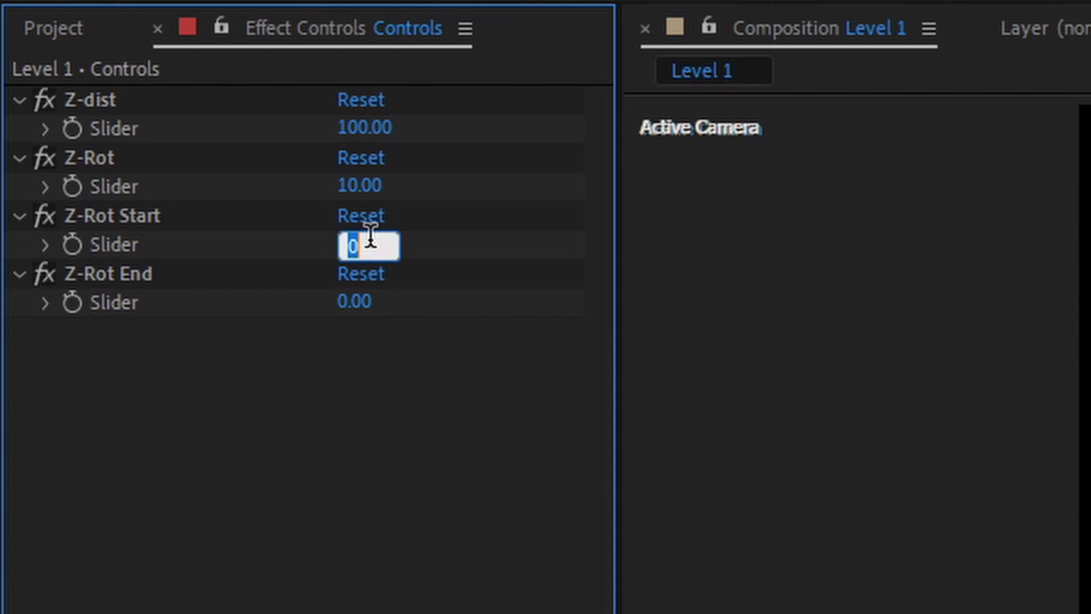
pyautogui.write('5')
pyautogui.press('Return')
pyautogui.moveTo(354, 315); pyautogui.dragTo(358, 327)
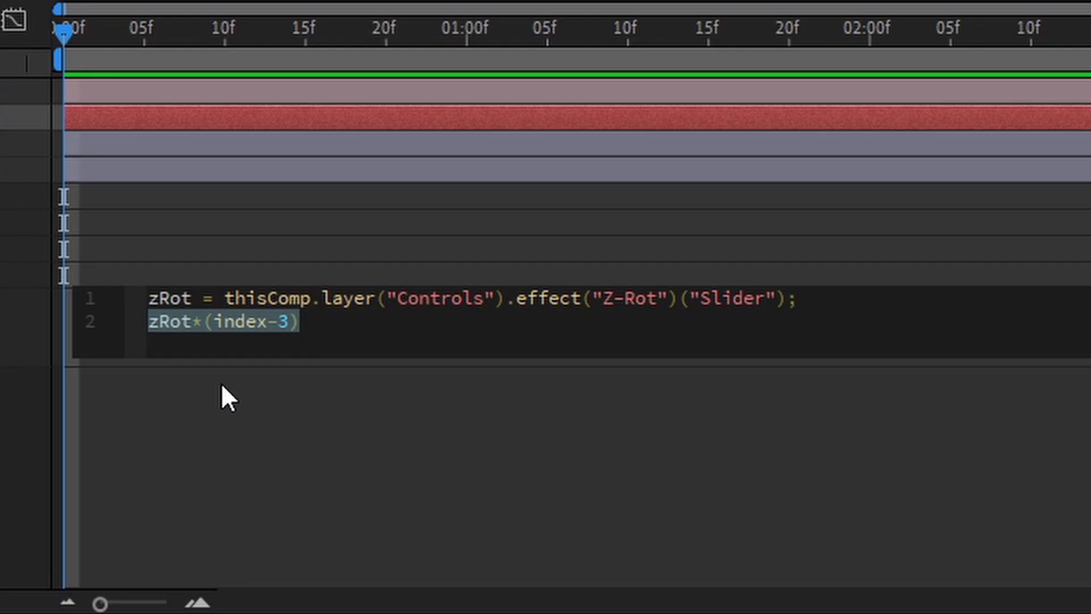
pyautogui.press('BackSpace')
pyautogui.moveTo(987, 320); pyautogui.dragTo(103, 250)
# Add zRotStart and zRotEnd slider variables plus laynum = index - 2 to the expression
pyautogui.hotkey('ctrl', 'c')
pyautogui.click(168, 338)
pyautogui.hotkey('ctrl', 'v')
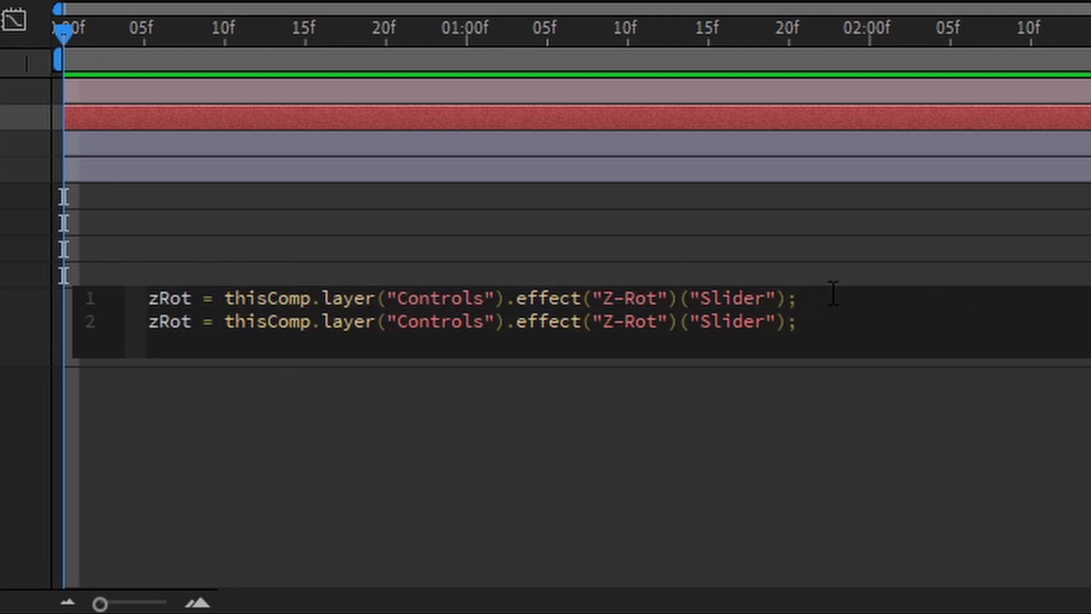
pyautogui.press('Return')
pyautogui.hotkey('ctrl', 'v')
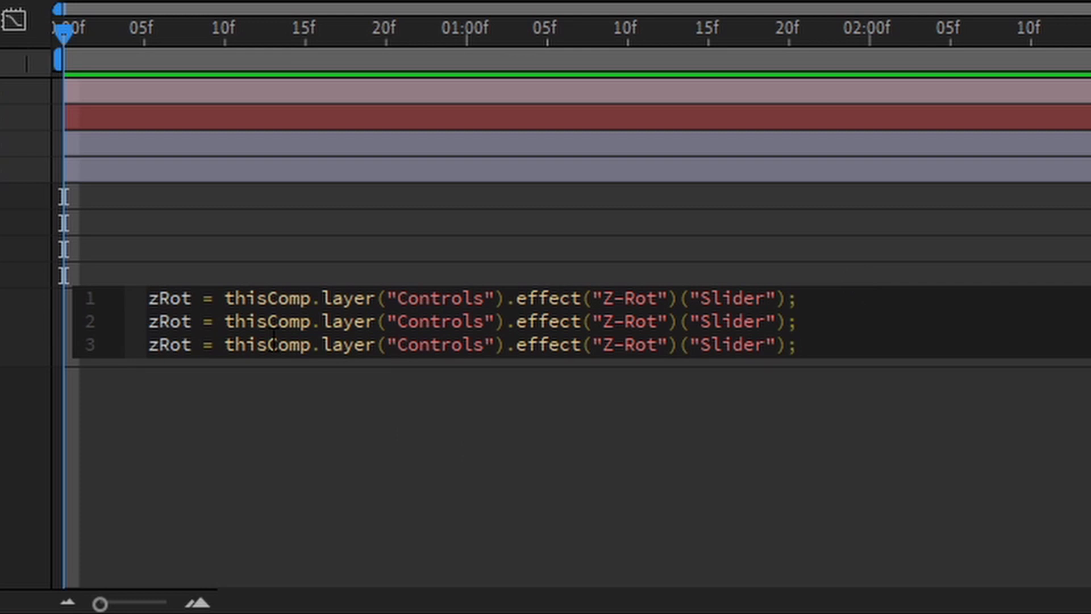
pyautogui.write('Start')
pyautogui.write('tart')
pyautogui.click(223, 345)
pyautogui.write('End')
pyautogui.write(' End')
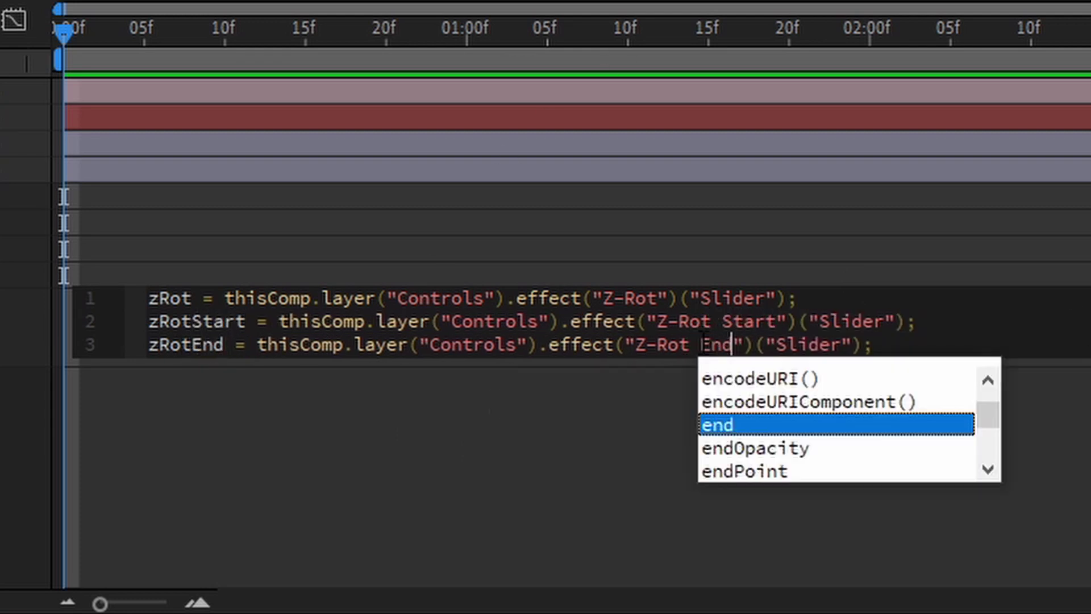
pyautogui.click(900, 344)
pyautogui.press('Return')
pyautogui.write('laynum = i')
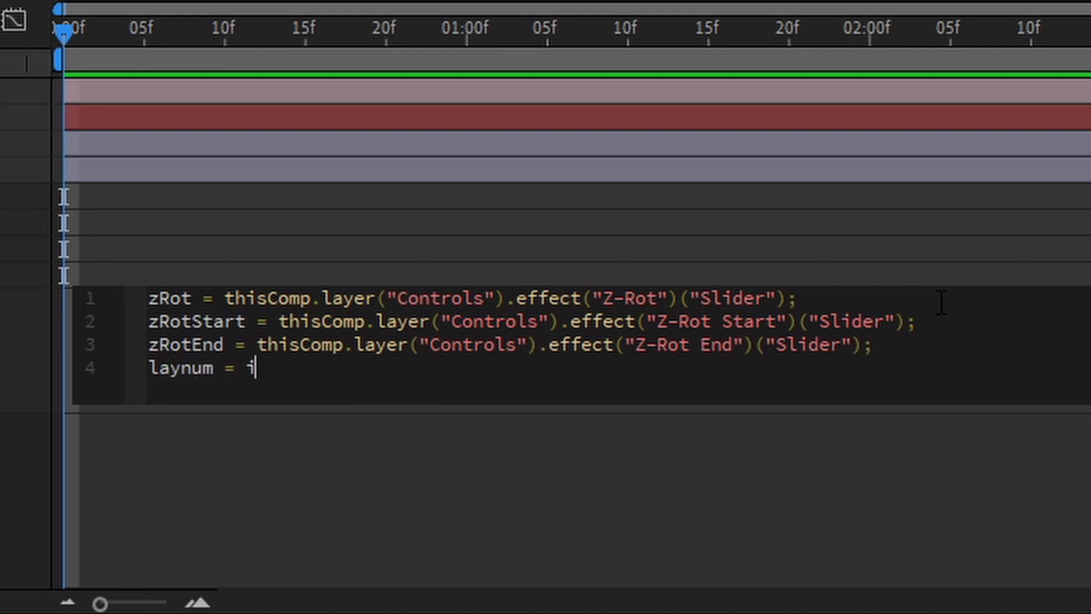
pyautogui.write('ndex - 2')
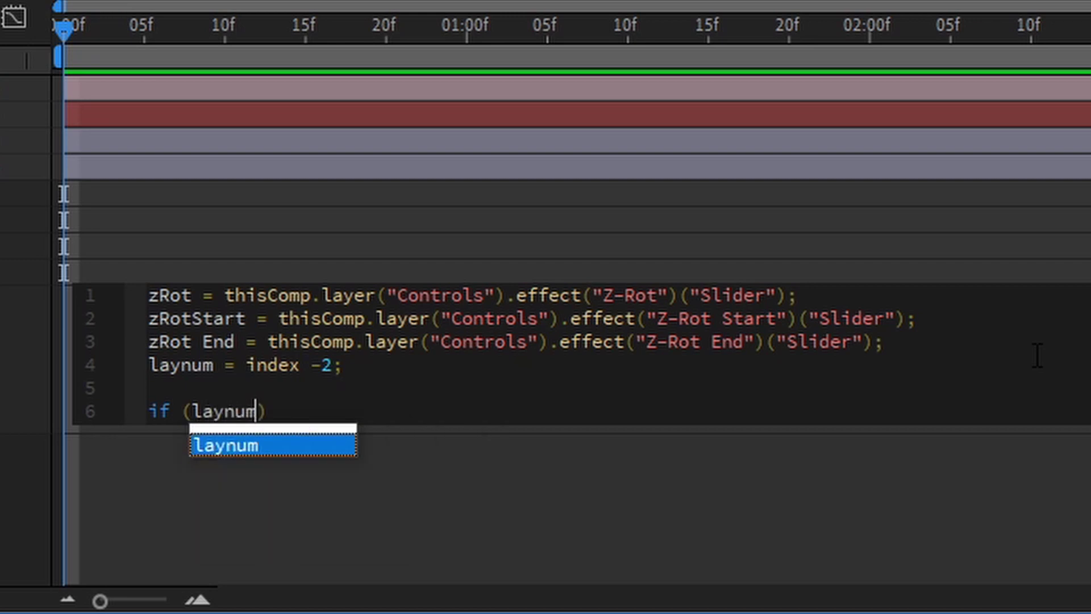
# Add branches: rotation 0 up to zRotStart, zRot*(laynum - zRotStart) between Start and End
pyautogui.write('<= zRotSt')
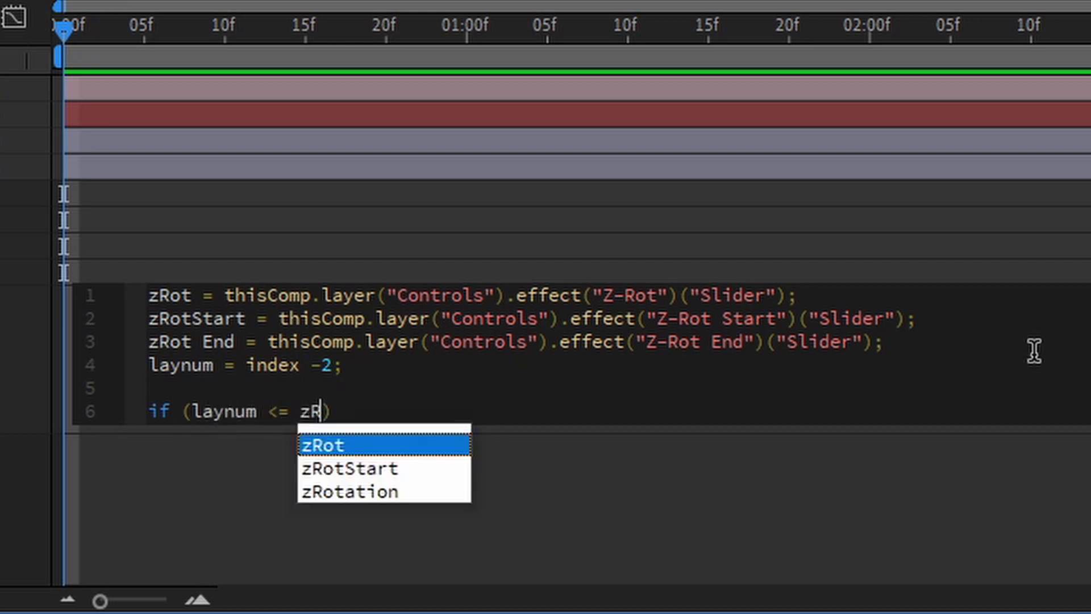
pyautogui.write('art')
pyautogui.press('Right')
pyautogui.press('Return')
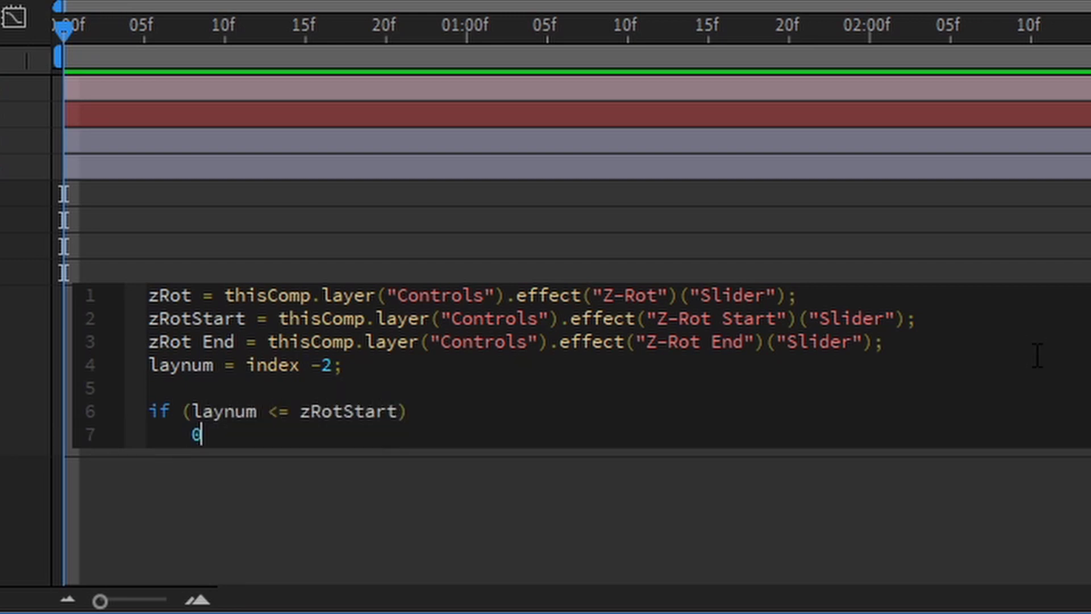
pyautogui.write('0')
pyautogui.press('Return')
pyautogui.write('if')
pyautogui.press('BackSpace')
pyautogui.press('BackSpace')
pyautogui.write('else if (laynum .')
pyautogui.write('zRotStart')
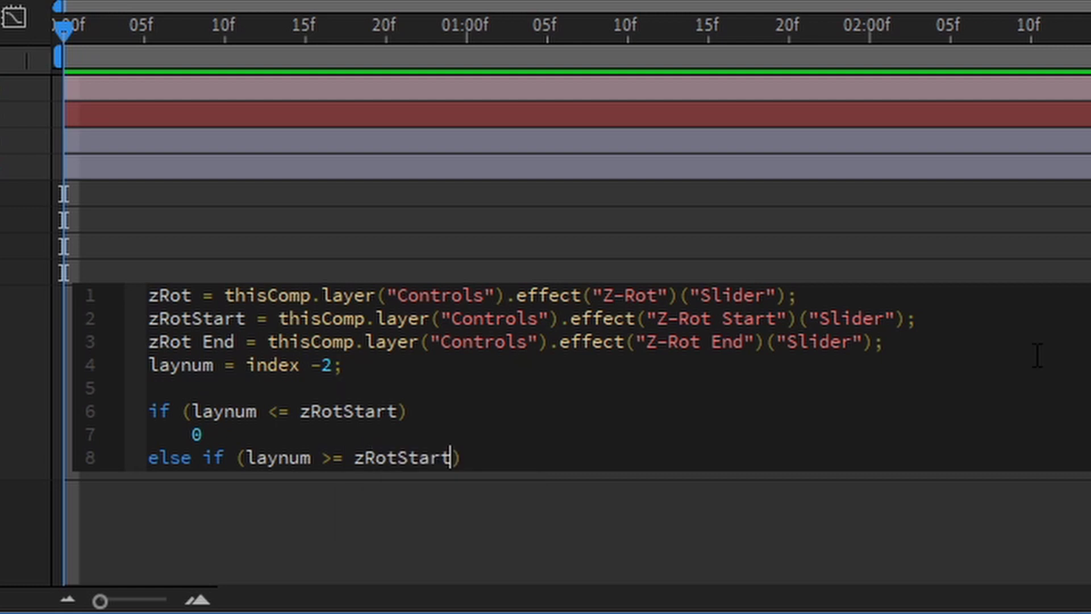
pyautogui.write(' && laynum <= zRotEnd')
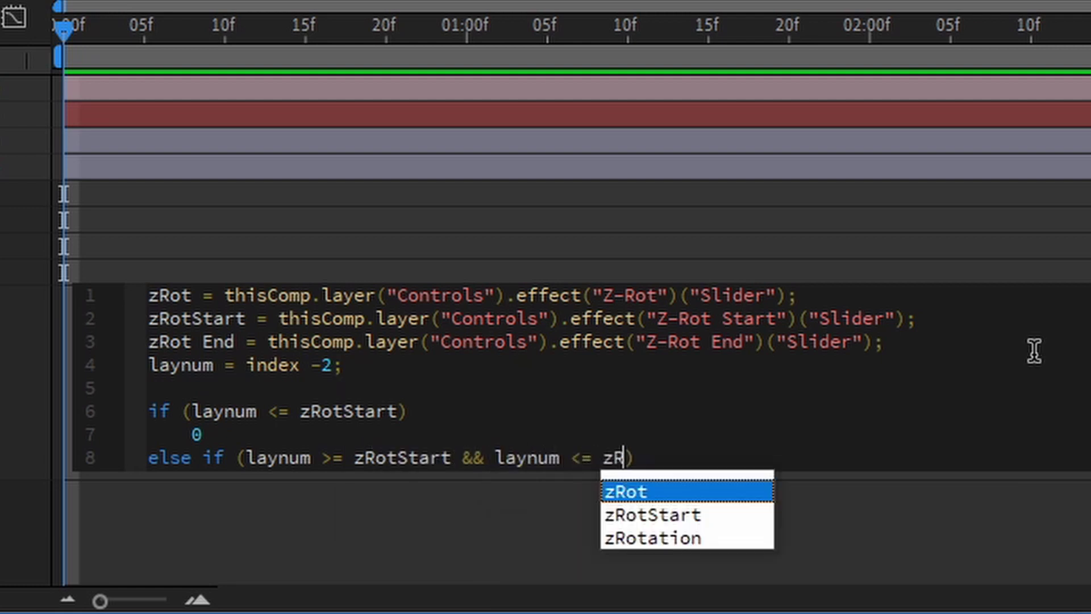
pyautogui.press('End')
pyautogui.press('Return')
pyautogui.write('zRot*')
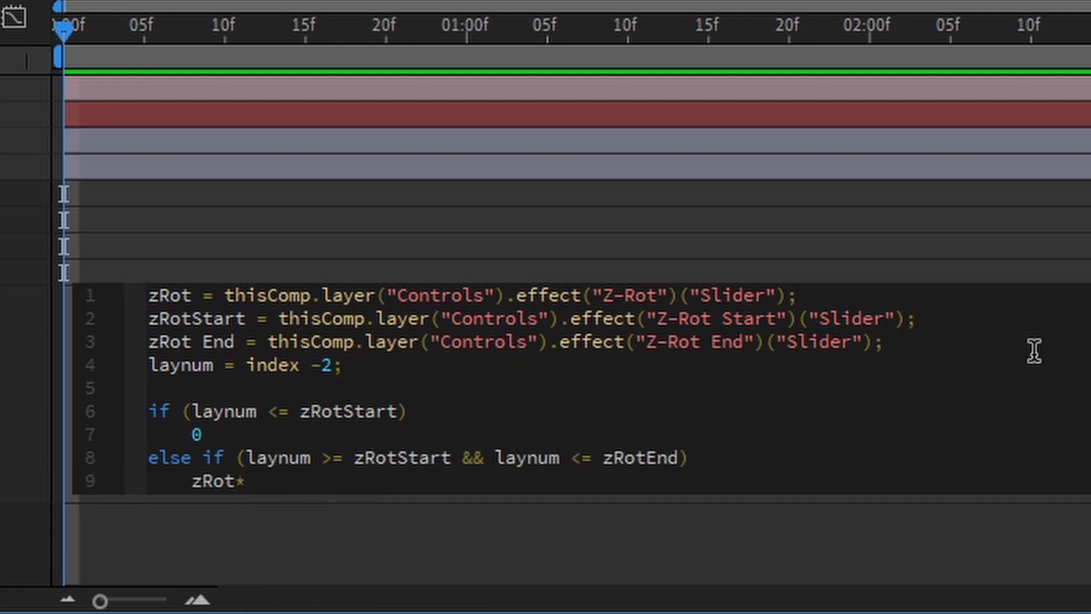
pyautogui.write('(laynum - zRotStart)')
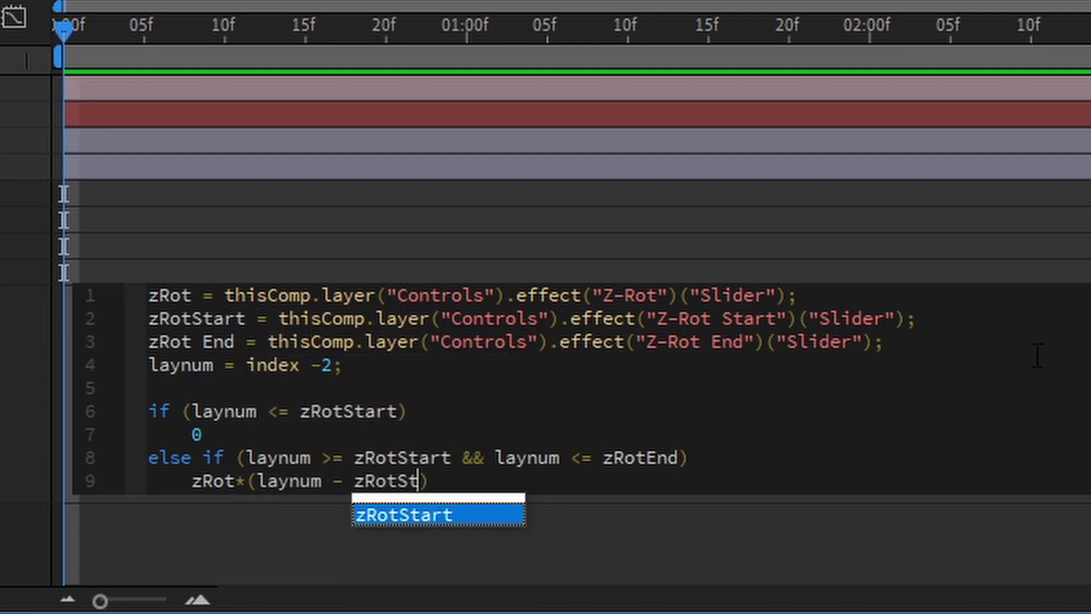
pyautogui.press('Return')
# Add a final branch returning zRot*(zRotEnd-zRotStart) past zRotEnd, commit, and duplicate the copies
pyautogui.press('BackSpace')
pyautogui.write('else if (laynum')
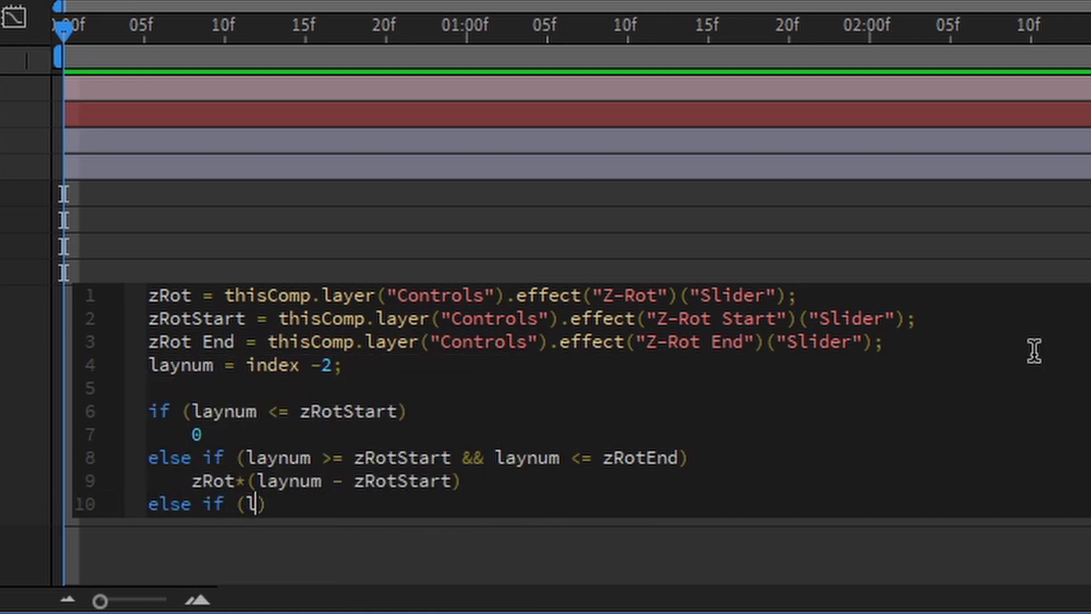
pyautogui.write(' .')
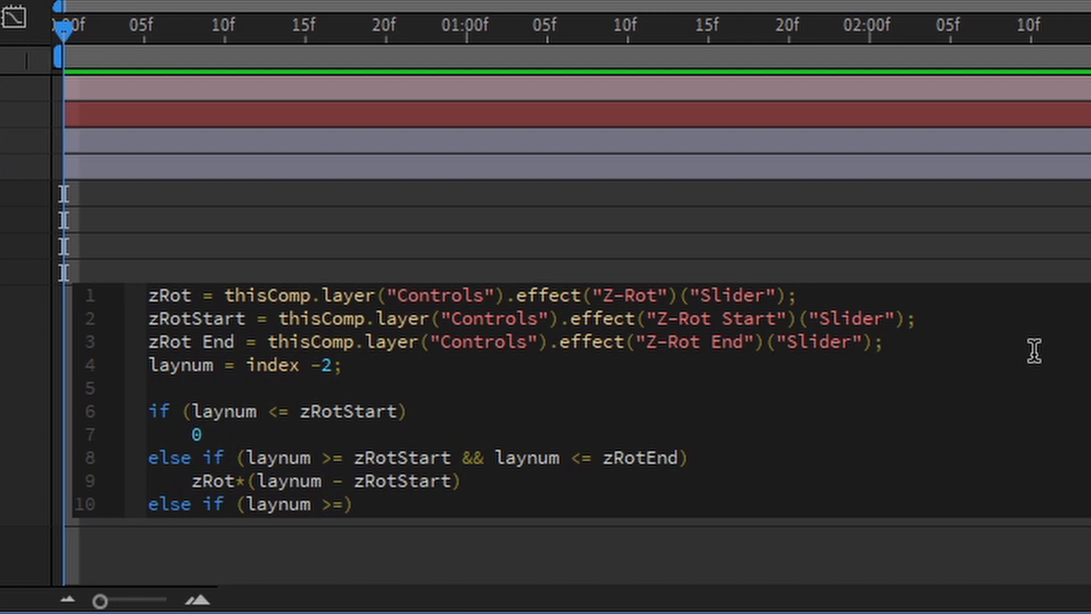
pyautogui.write('zRotEnd)')
pyautogui.press('Return')
pyautogui.write('zRot*')
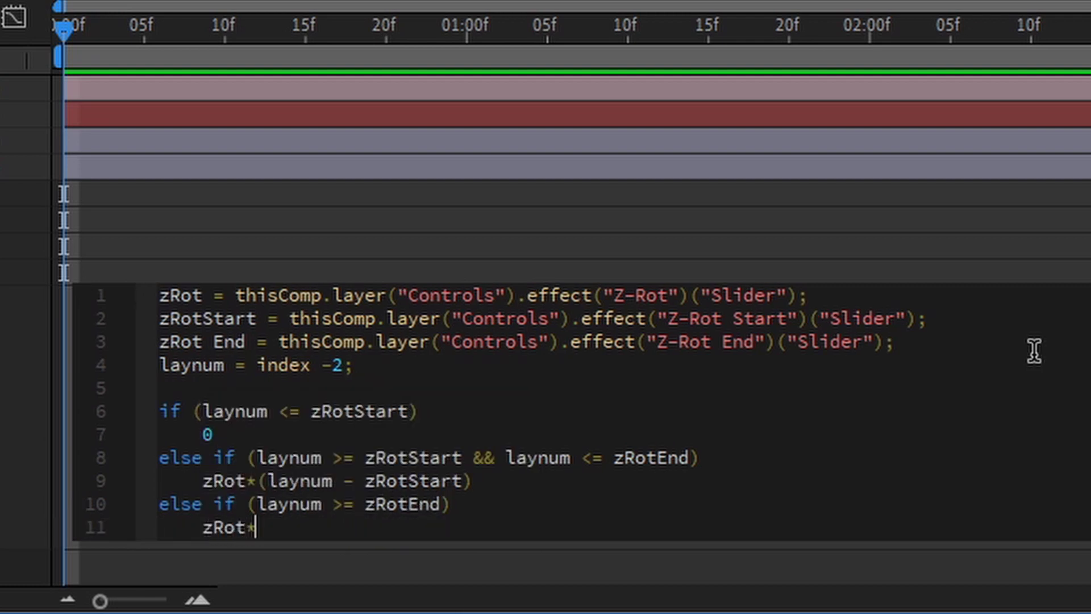
pyautogui.write('(zRotEnd-zRotStart')
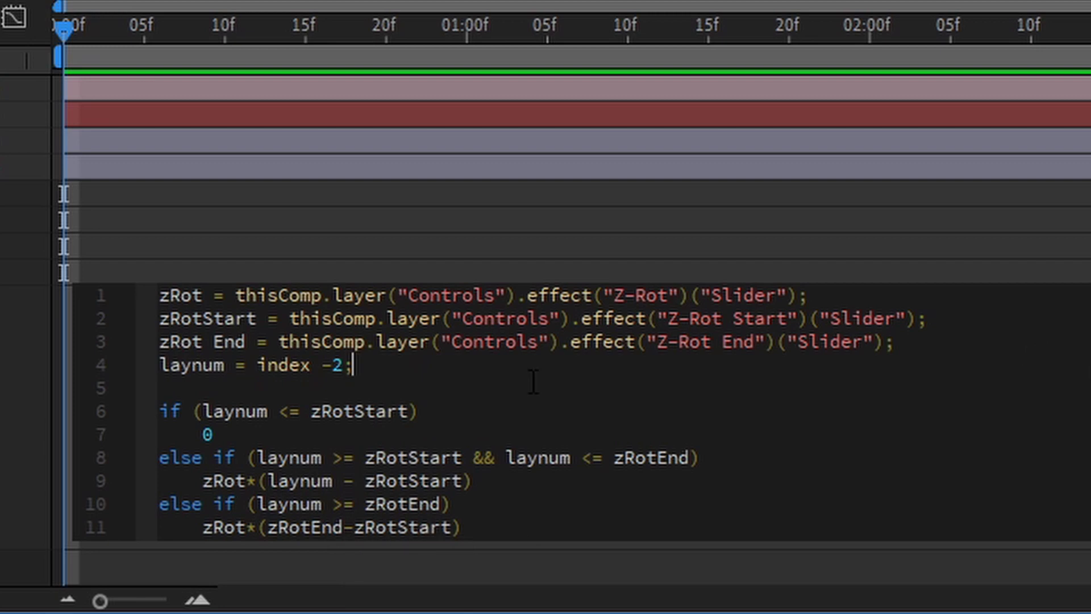
pyautogui.press('KP_Enter')
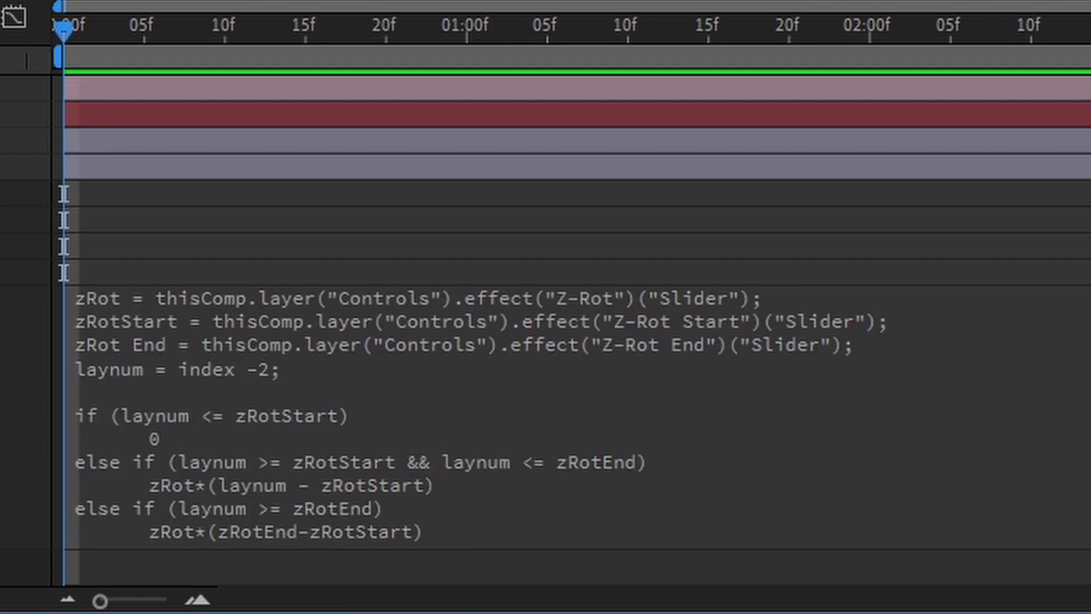
pyautogui.hotkey('ctrl', 'd')
pyautogui.hotkey('ctrl', 'd')
pyautogui.hotkey('ctrl', 'd')
pyautogui.hotkey('ctrl', 'd')
pyautogui.hotkey('ctrl', 'd')
pyautogui.hotkey('ctrl', 'd')
pyautogui.hotkey('ctrl', 'd')
pyautogui.hotkey('ctrl', 'd')
pyautogui.hotkey('ctrl', 'd')
pyautogui.hotkey('ctrl', 'd')
pyautogui.hotkey('ctrl', 'd')
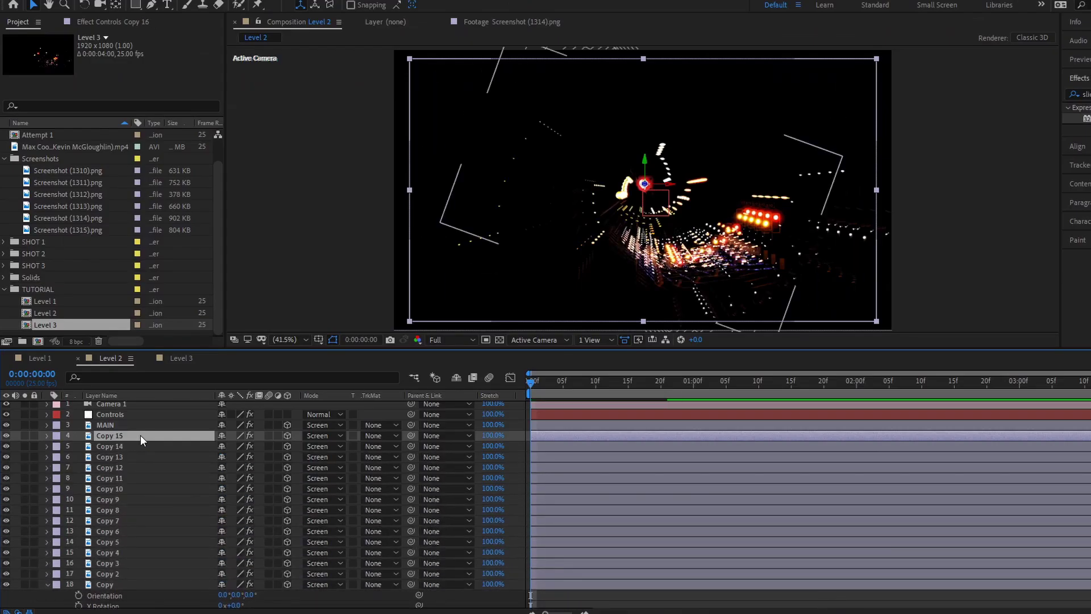
# Try Z-Rot Start values of 2 and then 6
pyautogui.click(380, 193)
pyautogui.write('2')
pyautogui.press('Return')
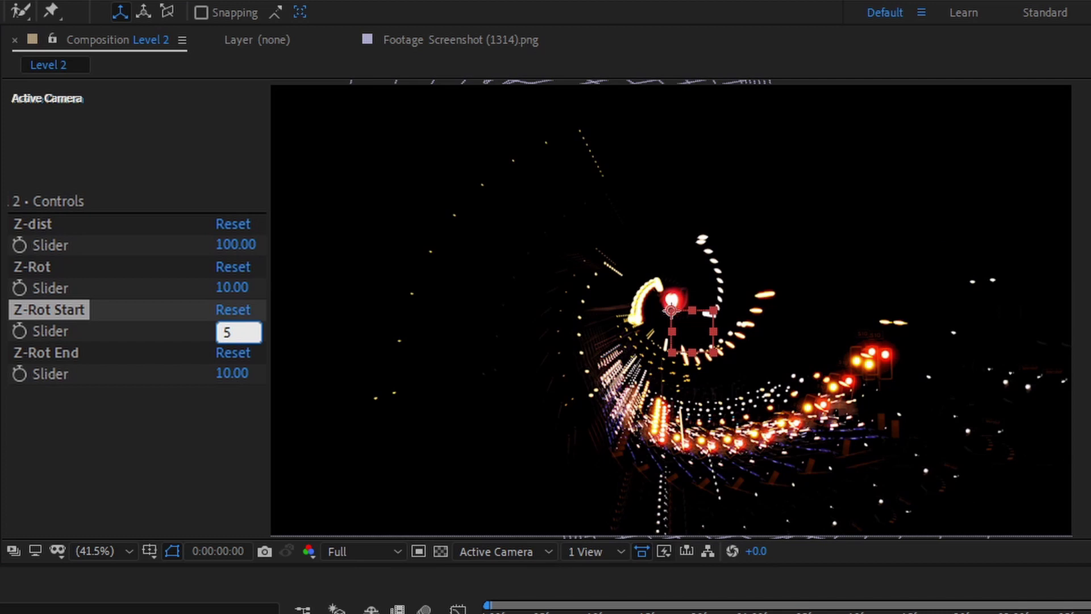
pyautogui.press('BackSpace')
pyautogui.write('6')
pyautogui.press('Return')
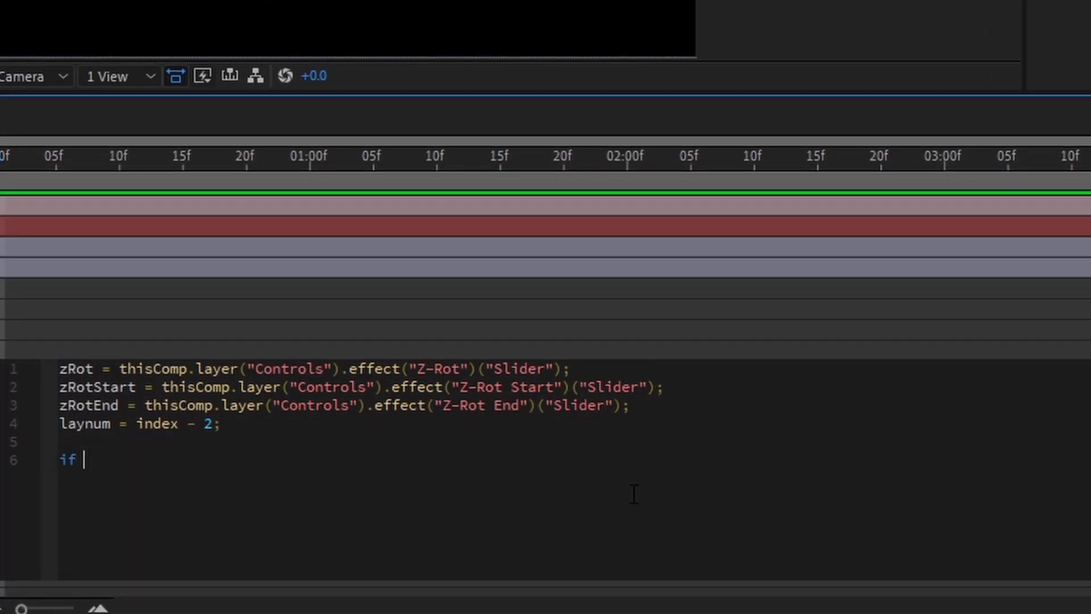
# Return 0 while laynum <= zRotStart, then add the Math.pow ramp-up branch up to zRotStart + zRot
pyautogui.write('(laynum <= zRotStart')
pyautogui.press('End')
pyautogui.press('Return')
pyautogui.write('0')
pyautogui.press('Return')
pyautogui.write('if (laynum >= zRotStart && laynum <= zRotStart + zRo')
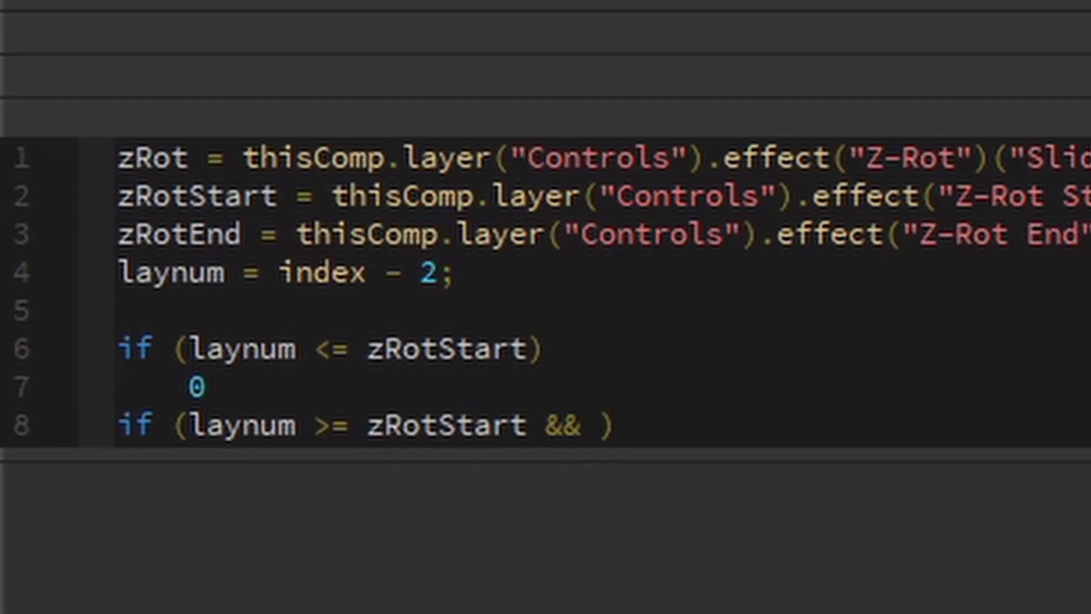
pyautogui.write('t)')
pyautogui.press('Return')
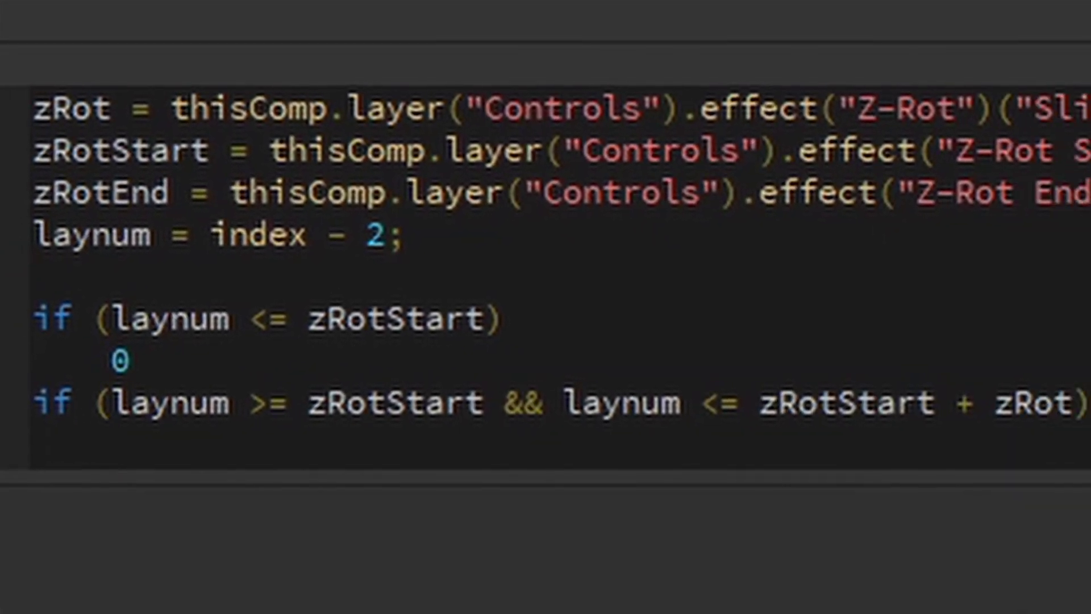
pyautogui.write('Math.pow((laynum-zRotStart),2)+(laynum-zRotStart))/2')
# Add the else-if branch up to zRotEnd: zRot*(laynum-zRotStart-zRot) plus a Math.pow term in zRot
pyautogui.press('Return')
pyautogui.write('else if (laynum >= zRotStart + zRot &&')
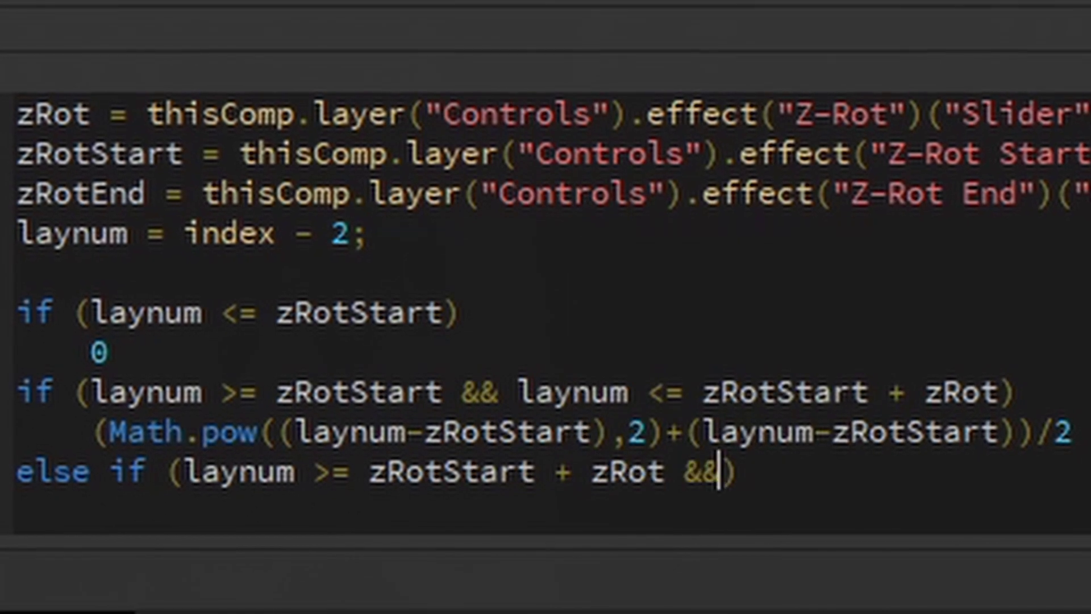
pyautogui.write(' laynum <= ZRotEnd     zRot*')
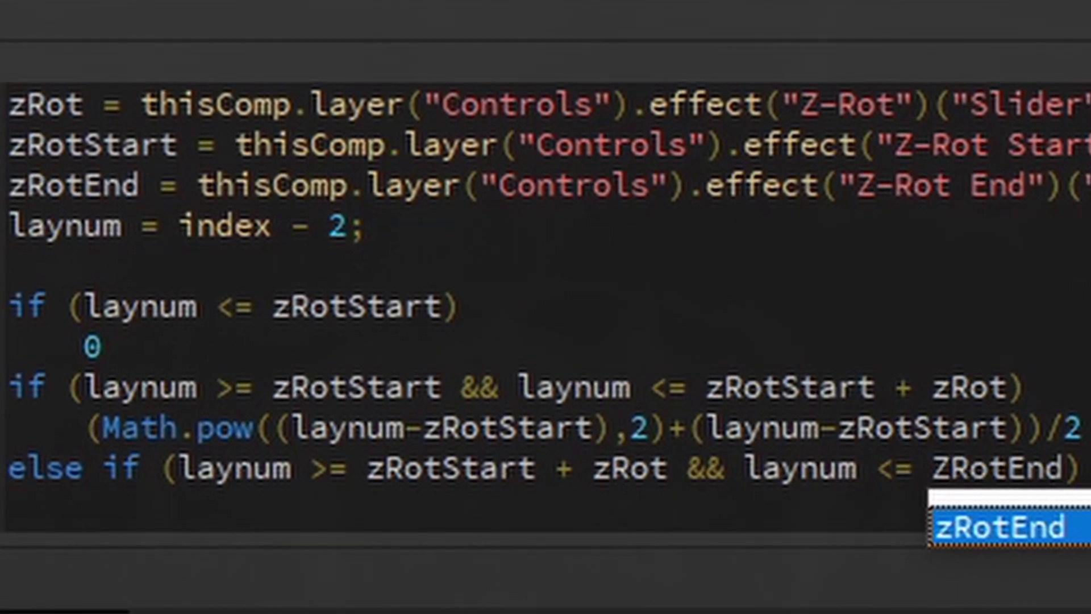
pyautogui.write('(laynum-zRotStart-zRot)+')
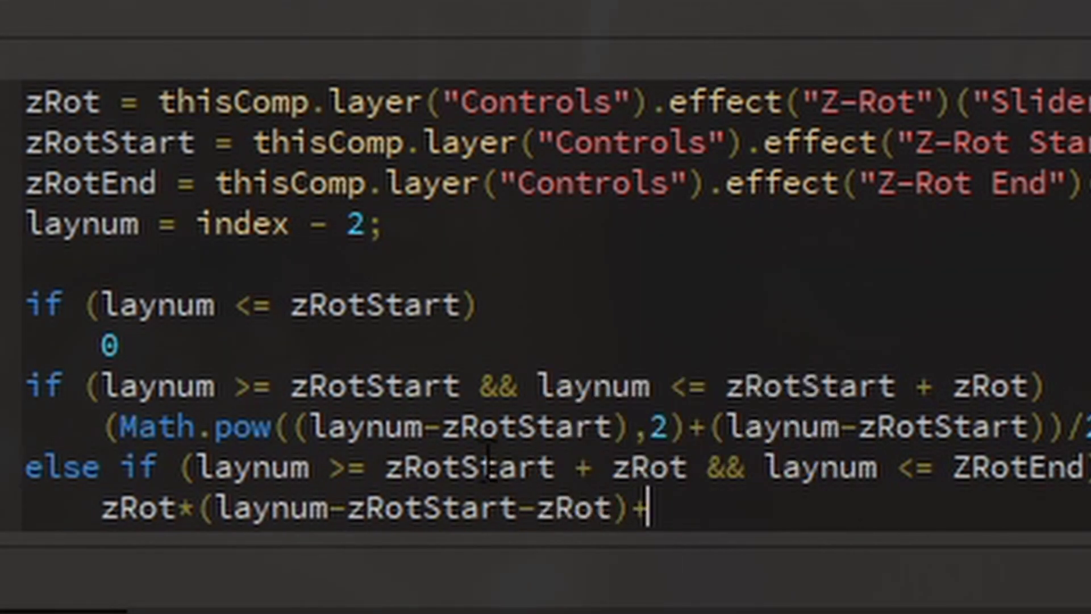
pyautogui.press('Left')
pyautogui.press('End')
pyautogui.write('(Math.pow((laynum-zRotStart),2)+(laynum-zRotStart))/2')
pyautogui.hotkey('ctrl', 'shift', 'Right')
pyautogui.hotkey('ctrl', 'shift', 'Right')
pyautogui.hotkey('ctrl', 'shift', 'Right')
pyautogui.write('zRot')
pyautogui.hotkey('ctrl', 'shift', 'Right')
pyautogui.hotkey('ctrl', 'shift', 'Right')
pyautogui.hotkey('ctrl', 'shift', 'Right')
pyautogui.write('zRot')
# Tidy the spacing in the middle branch's formula and begin a new line
pyautogui.click(267, 508)
pyautogui.press('Right')
pyautogui.hotkey('ctrl', 'Right')
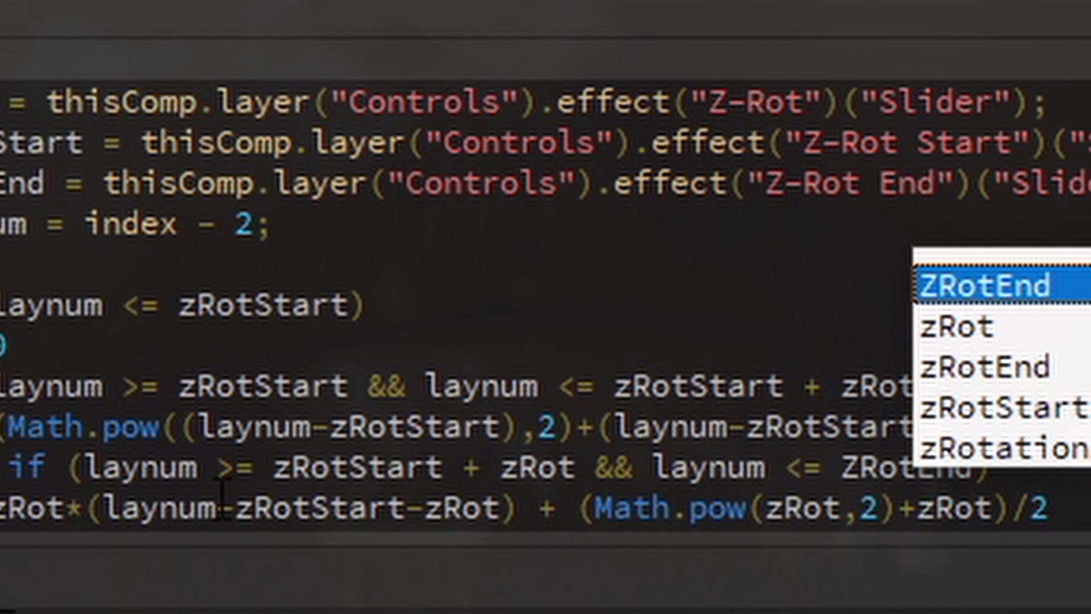
pyautogui.press('Right')
pyautogui.press('End')
pyautogui.press('Return')
# Add the ramp-down branch for laynum between zRotEnd and zRotEnd + zRot, using Math.pow
pyautogui.write('else if (laynum >= zRotEnd')
pyautogui.click(835, 467)
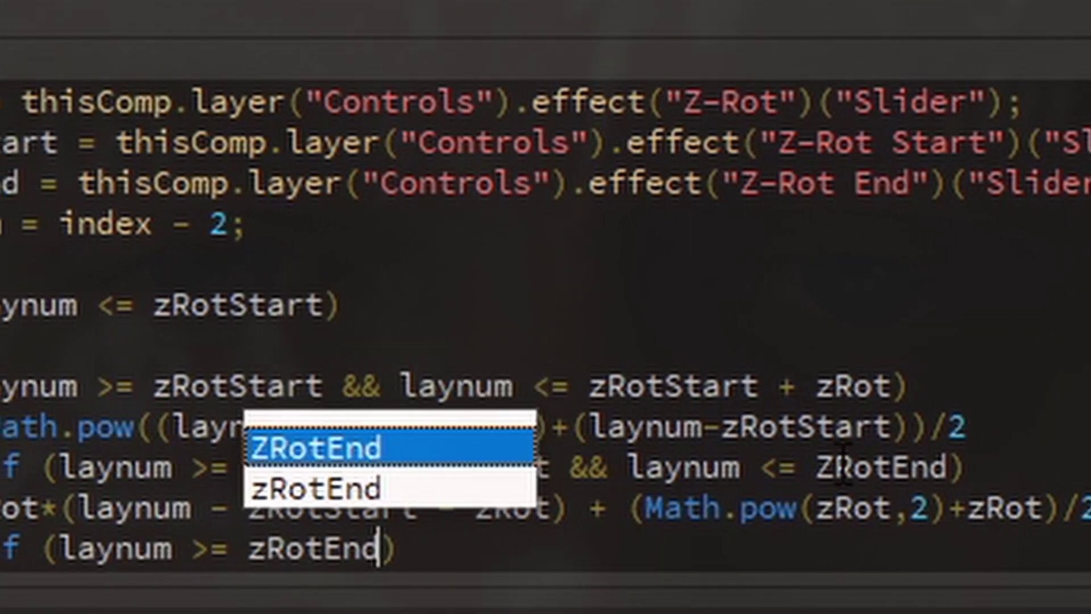
pyautogui.press('BackSpace')
pyautogui.write('zRotEnd && laynum <= zRotEnd + zRot')
pyautogui.press('End')
pyautogui.press('Return')
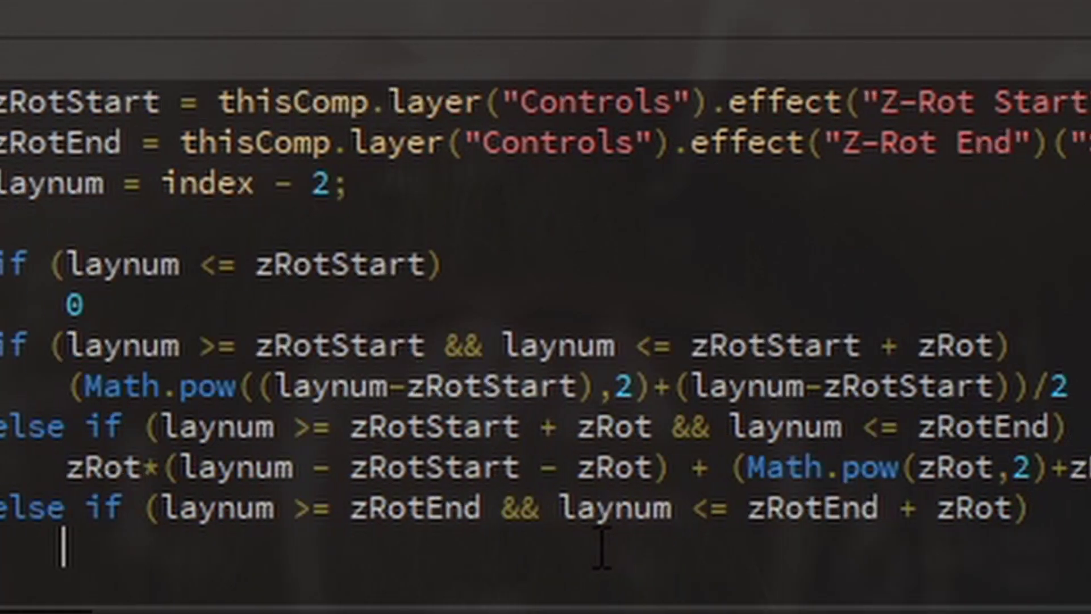
pyautogui.write('zRot*(zRotEnd-zRotStart-zRot) ')
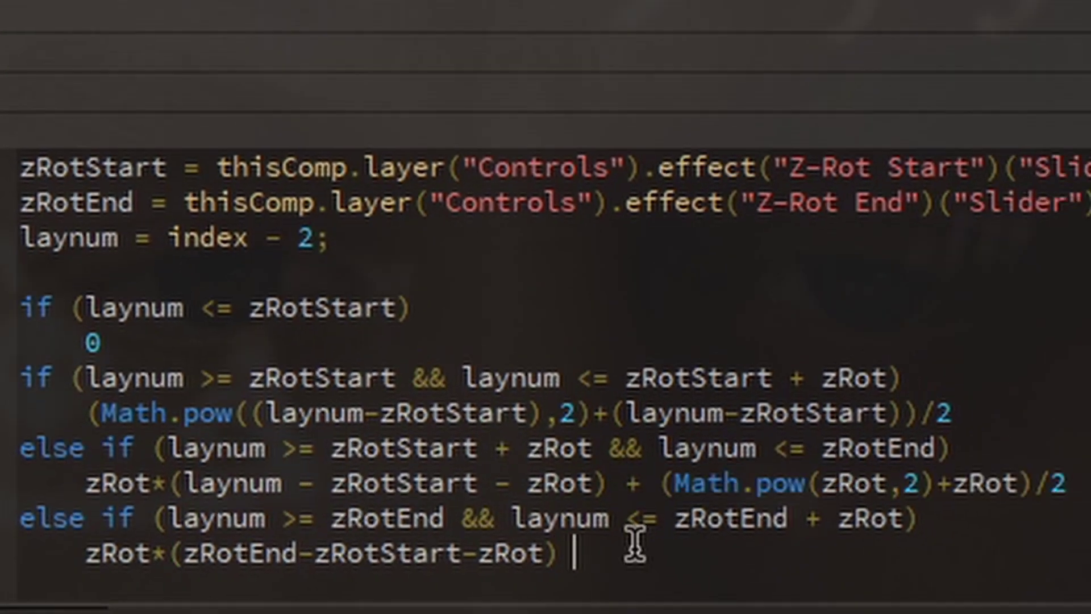
pyautogui.write('+')
pyautogui.write('+ (Math.pow(zRot,2)+zRot)/2')
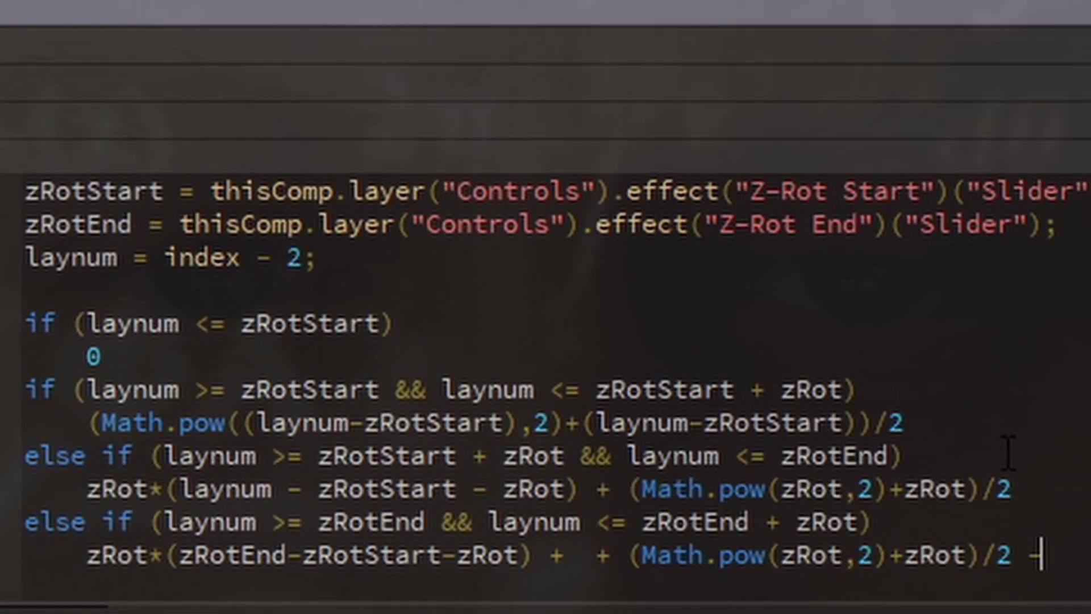
pyautogui.write('-')
pyautogui.hotkey('ctrl', 'v')
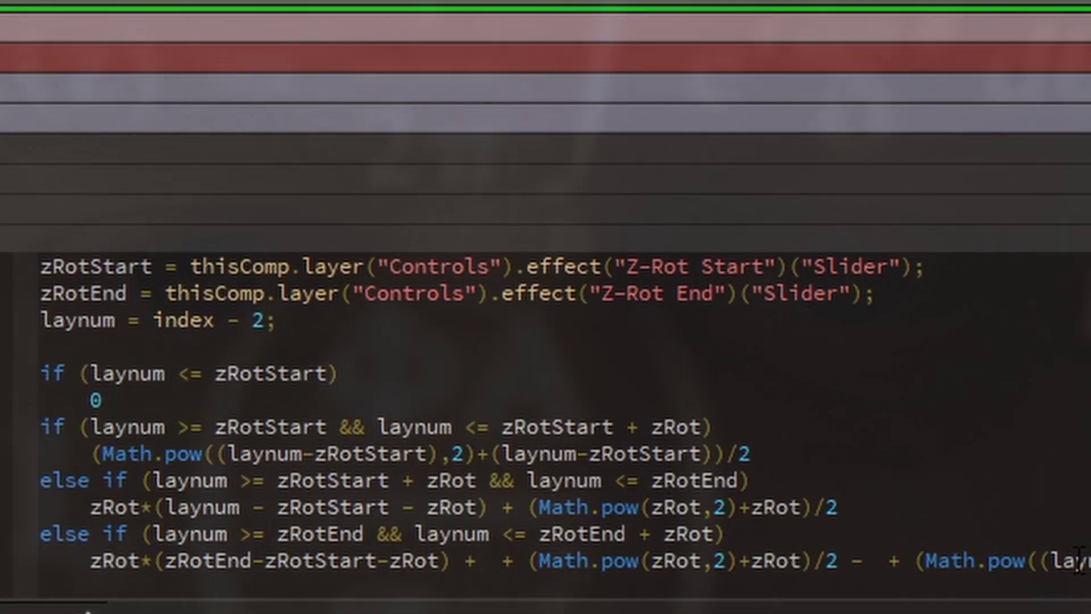
pyautogui.write('ynum - zRotEnd),2)+ (laynum - zRotEnd')
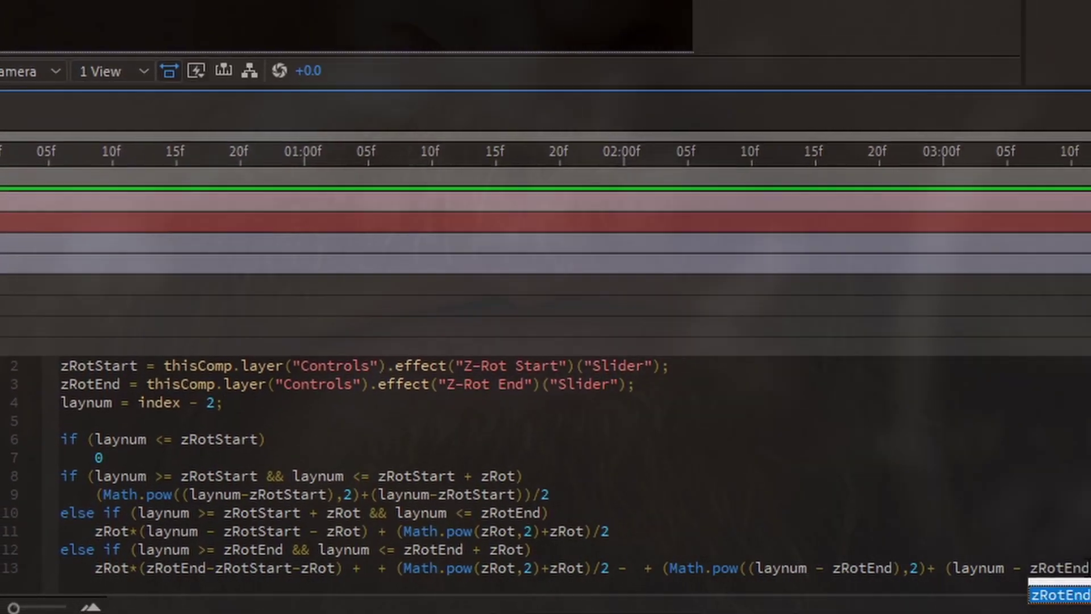
pyautogui.write('))/2')
pyautogui.press('Return')
# Start the final branch for laynum >= zRotEnd + zRot with result zRot*(zRotEnd-zRotStart…)
pyautogui.write('else if (laynu')
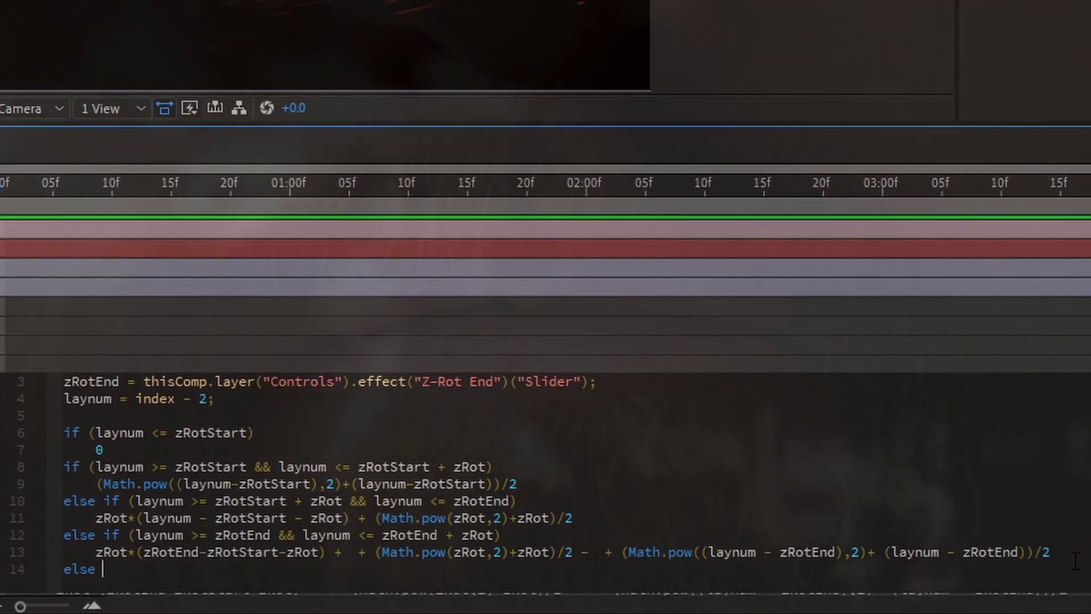
pyautogui.write('m >= zRotEnd + zRot)')
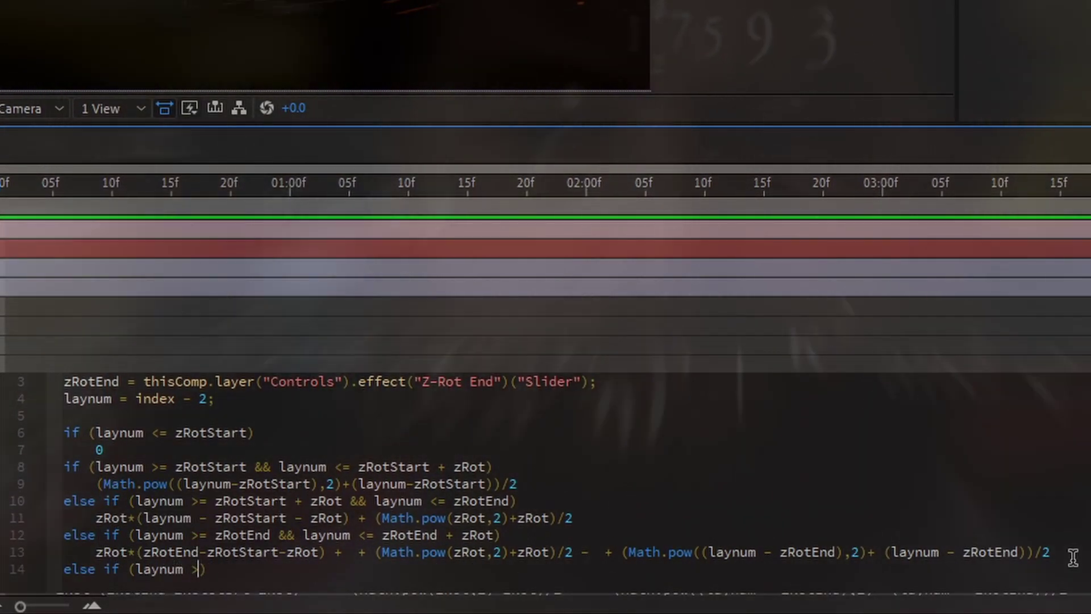
pyautogui.press('Return')
pyautogui.write('zRot*(zRotEnd-zRotS')
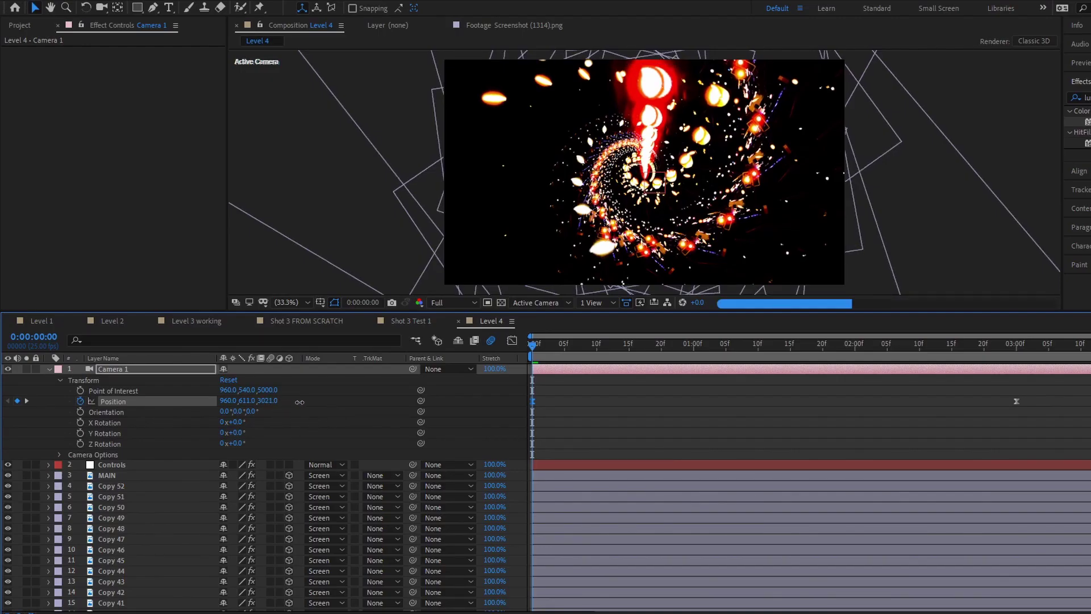
# Scrub the camera Z so copies fill the view, zero Z-dist and ZRot, name a slider Number of Copies
pyautogui.moveTo(300, 401); pyautogui.dragTo(450, 401)
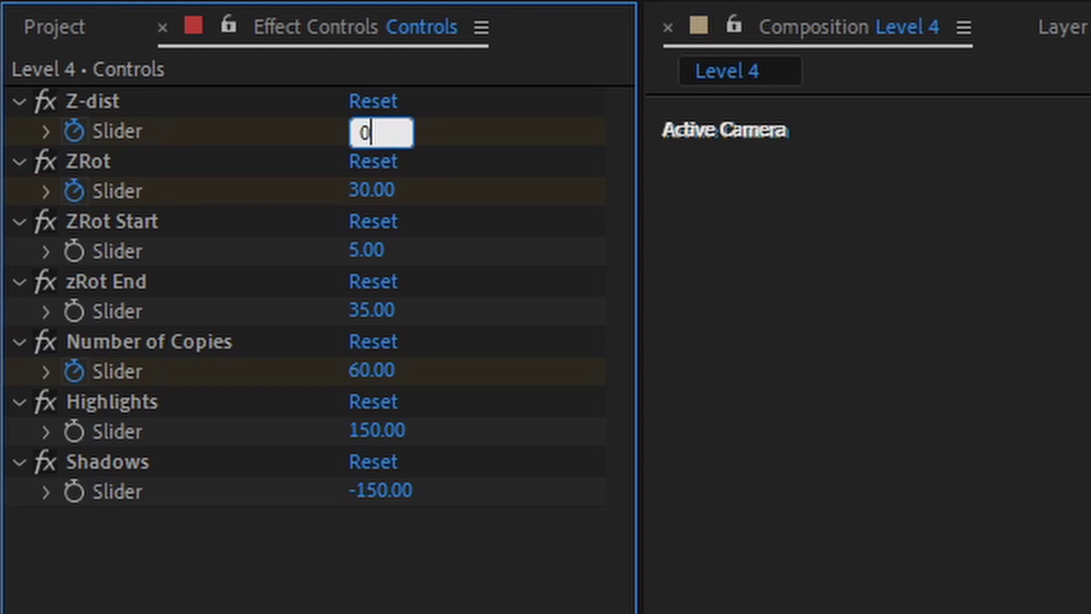
pyautogui.press('Return')
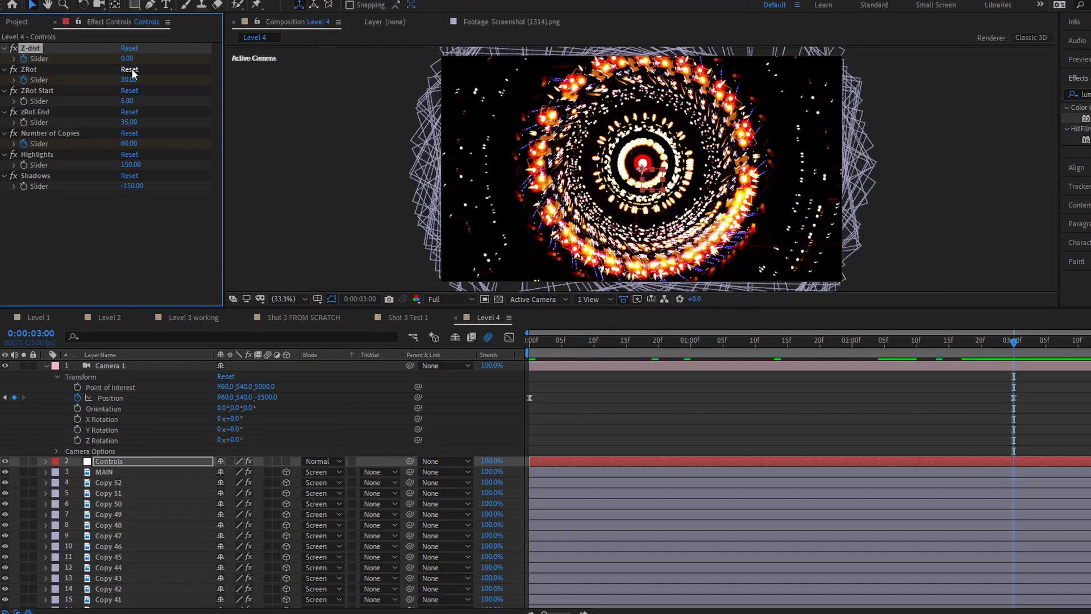
pyautogui.write('0')
pyautogui.press('Return')
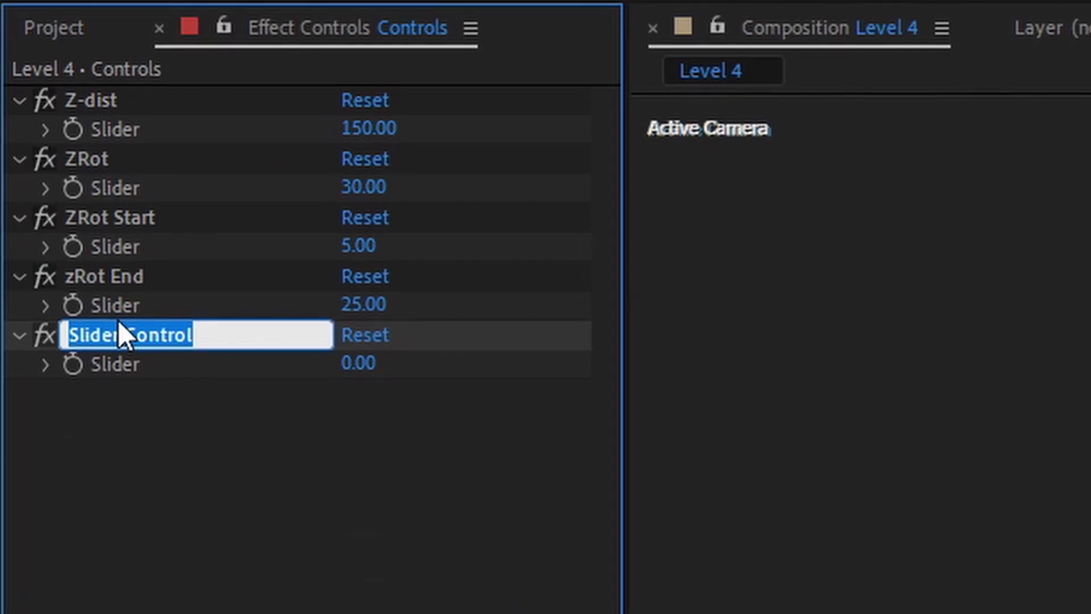
pyautogui.write('Number of Copies')
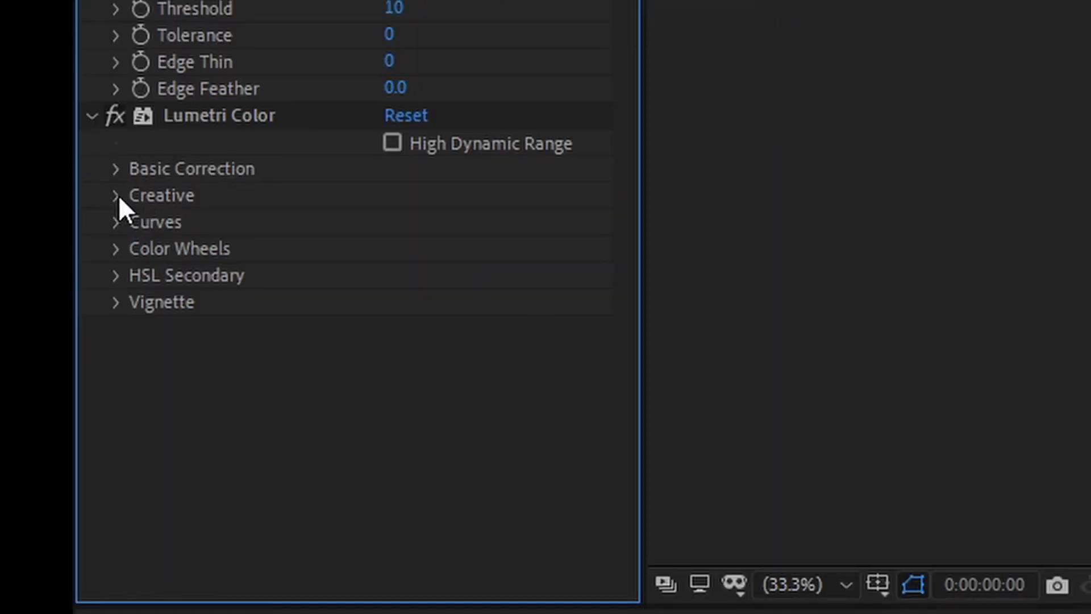
# Link a Lumetri value to a Controls slider and keyframe Contrast, Highlights, Shadows, Whites and Blacks
pyautogui.click(116, 196)
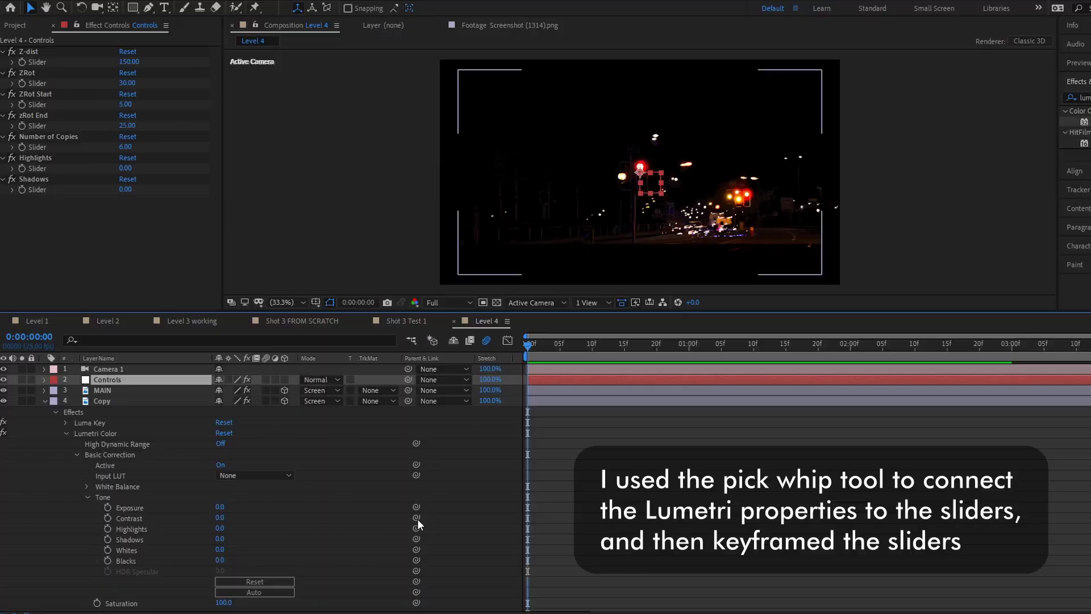
pyautogui.moveTo(417, 519); pyautogui.dragTo(125, 189)
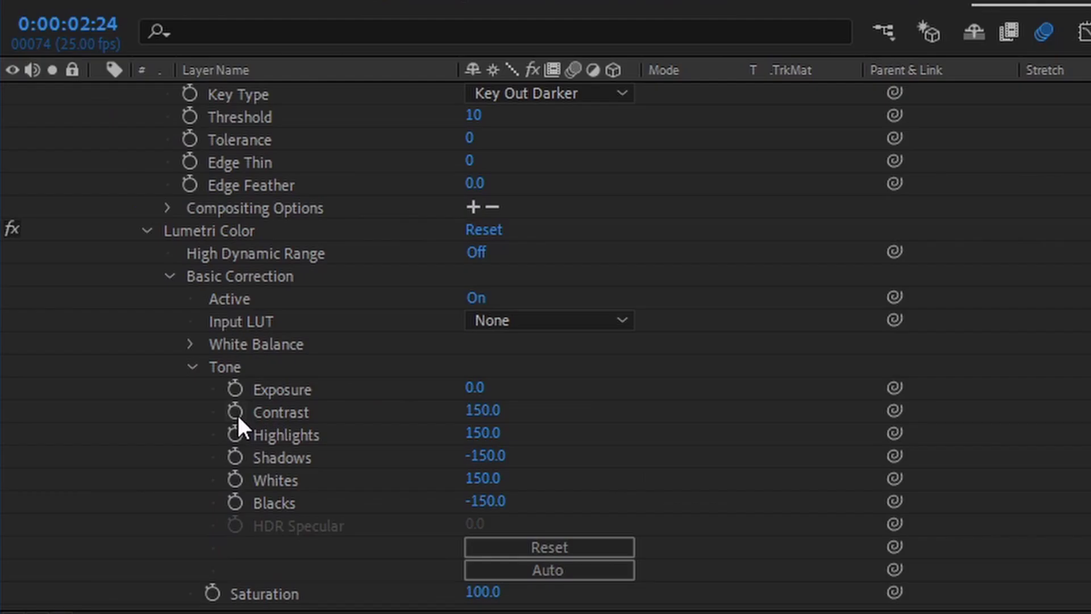
pyautogui.click(108, 518)
pyautogui.click(235, 434)
pyautogui.click(235, 457)
pyautogui.click(235, 480)
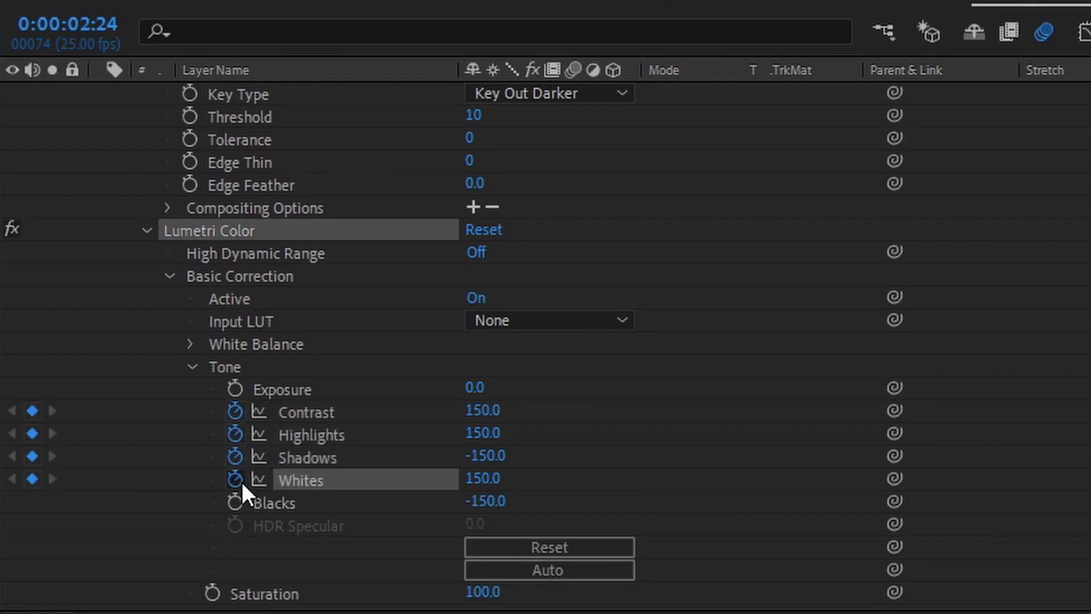
pyautogui.click(235, 502)
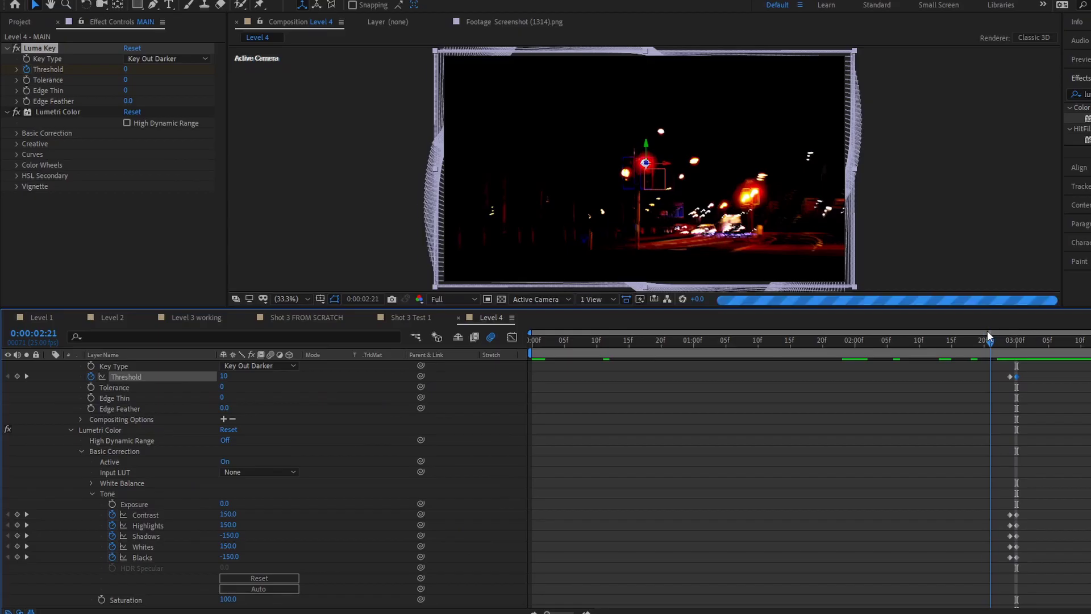
# Check the keyframes at 3 seconds, then preview the fade from the start
pyautogui.moveTo(997, 336); pyautogui.dragTo(1017, 340)
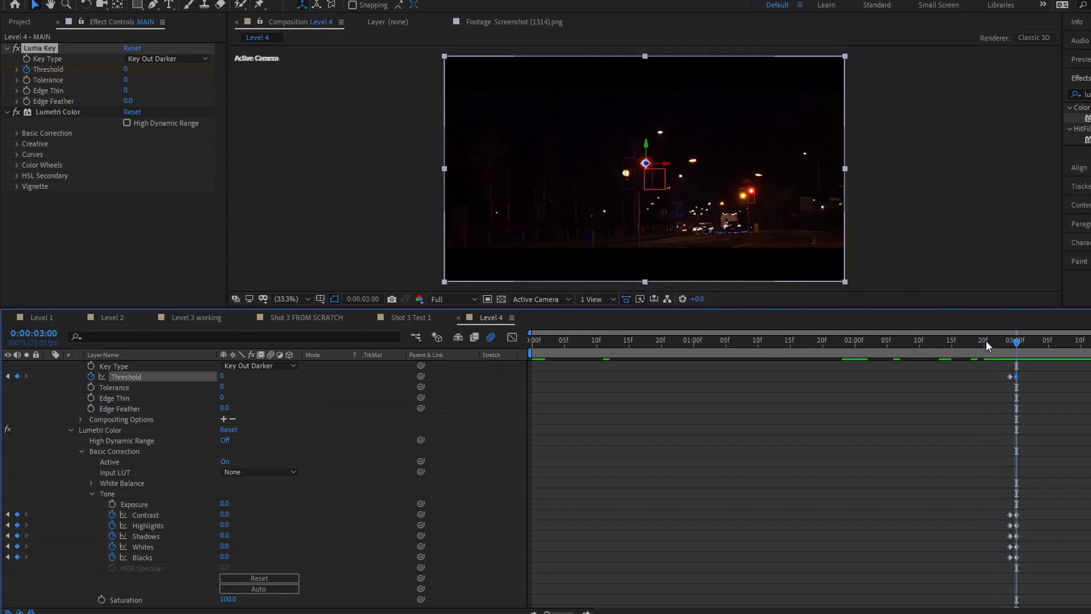
pyautogui.press('Home')
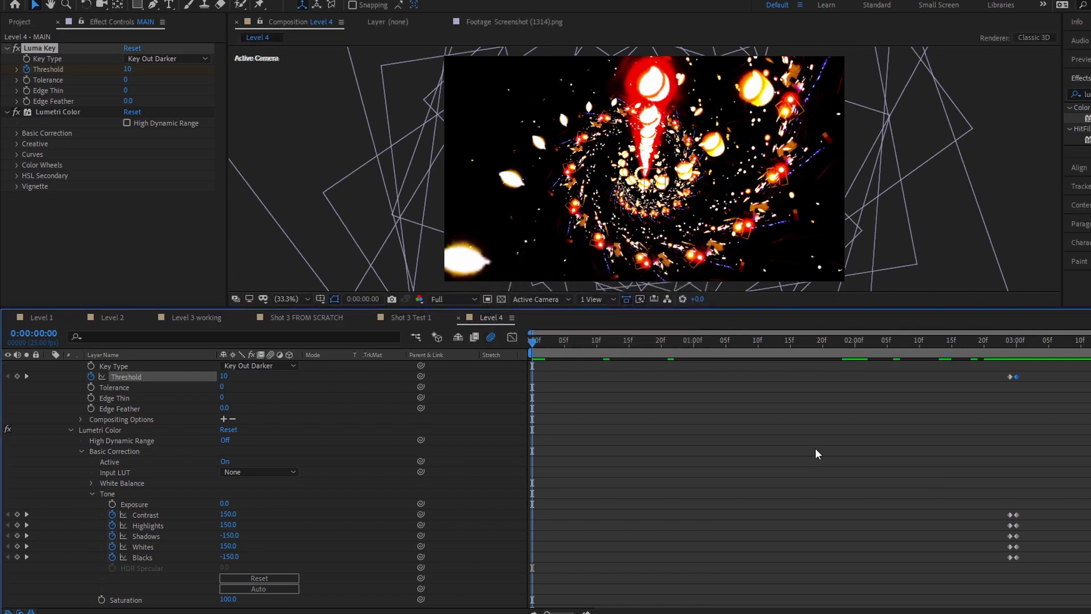
pyautogui.press('space')
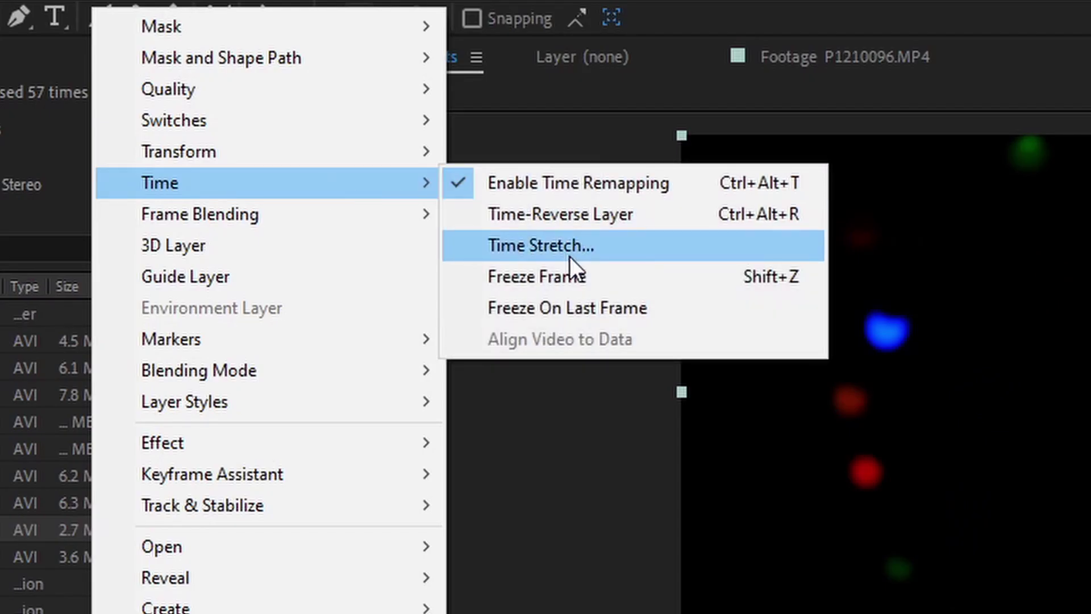
# Freeze and duplicate the video layer, give Time Remap (index-1)*(1/25)+(5/25), and save
pyautogui.click(563, 272)
pyautogui.hotkey('ctrl', 'd')
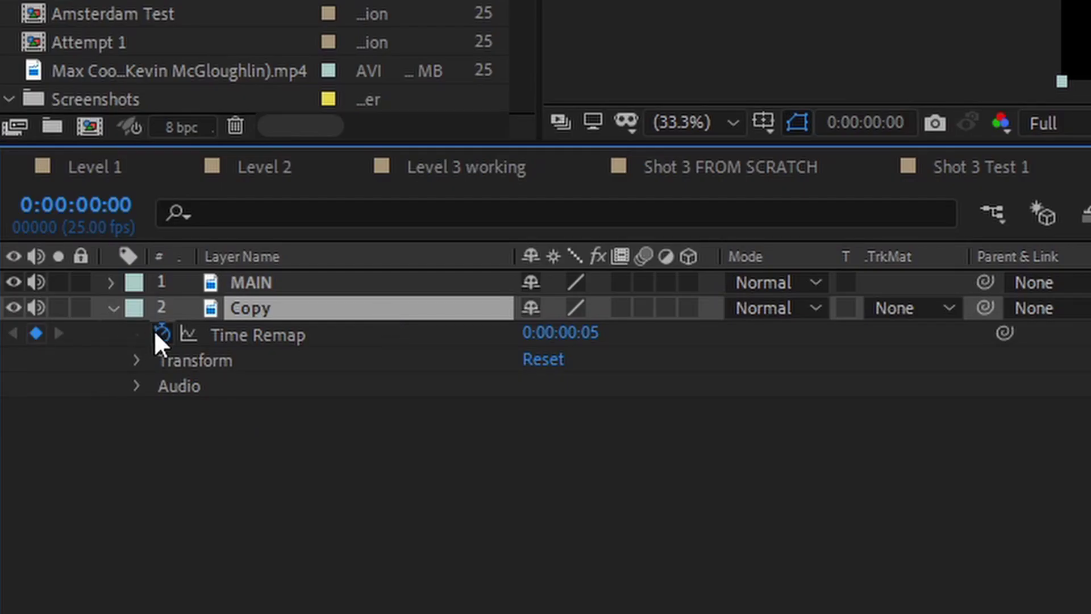
pyautogui.keyDown('alt'); pyautogui.click(156, 332); pyautogui.keyUp('alt')
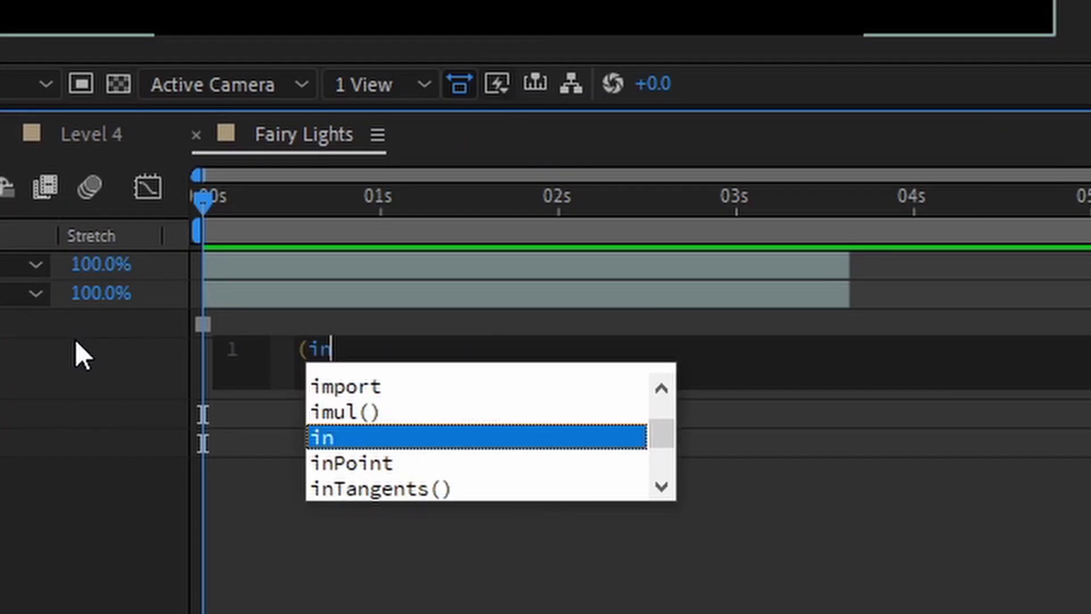
pyautogui.write('dex-1)*(1/25')
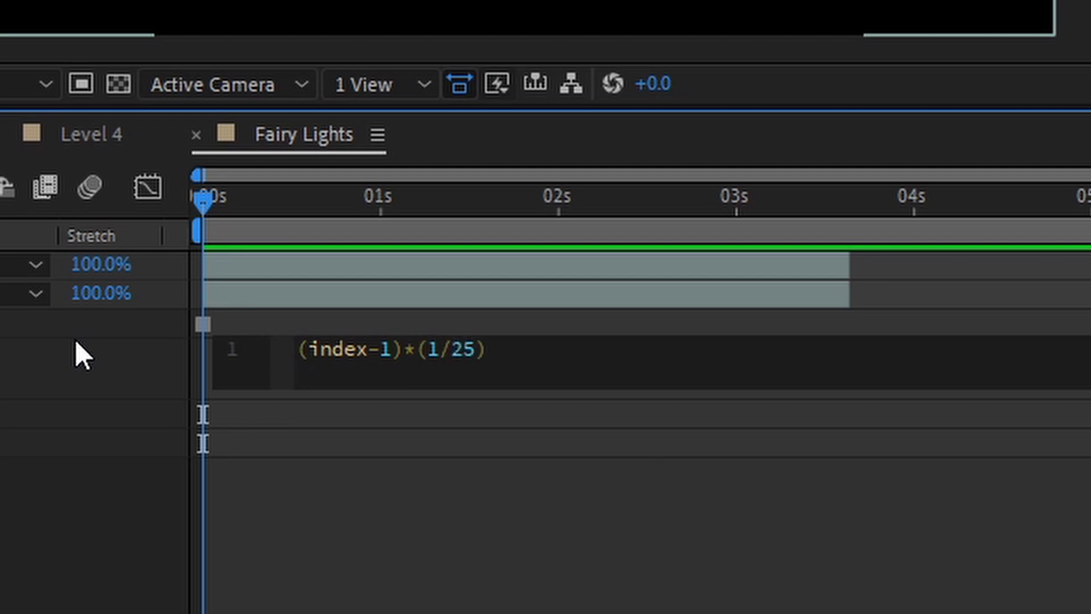
pyautogui.write('(5/25')
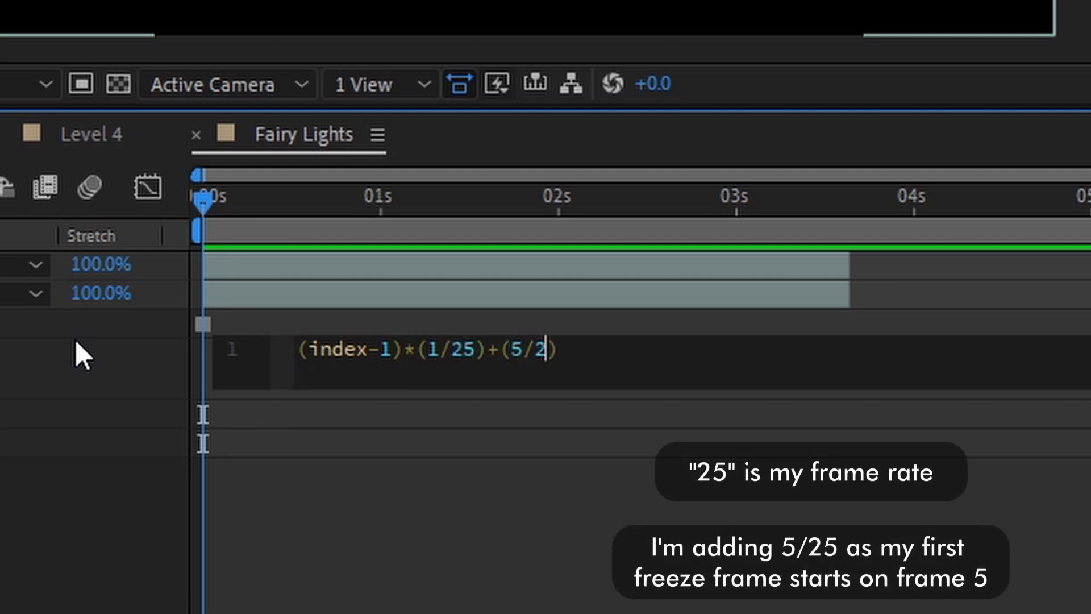
pyautogui.click(130, 406)
pyautogui.hotkey('ctrl', 's')
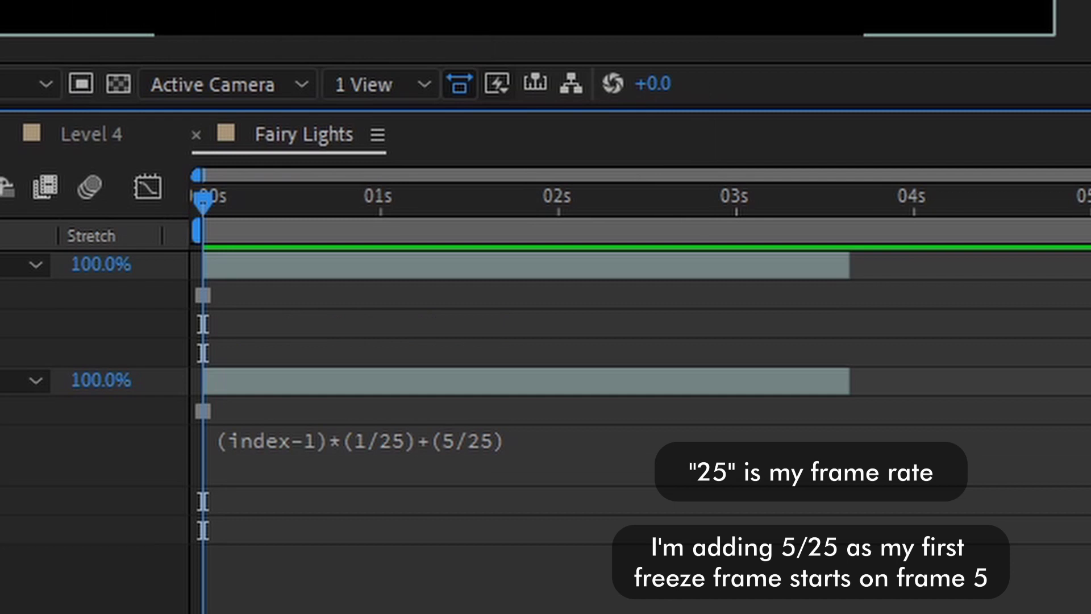